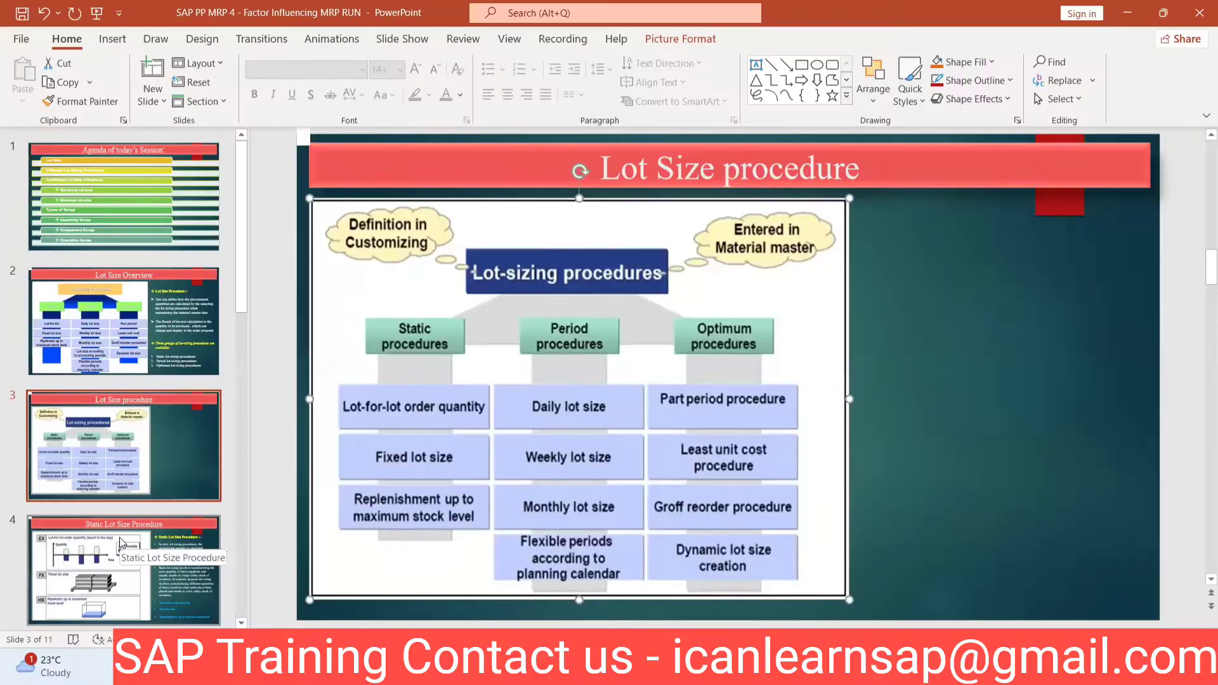
Go to slide 4, which covers the static lot size procedures EX, FX and HB.
{"action": "scroll", "coordinate": [120, 538], "scroll_direction": "down", "scroll_amount": 2}
{"action": "left_click", "coordinate": [161, 460]}
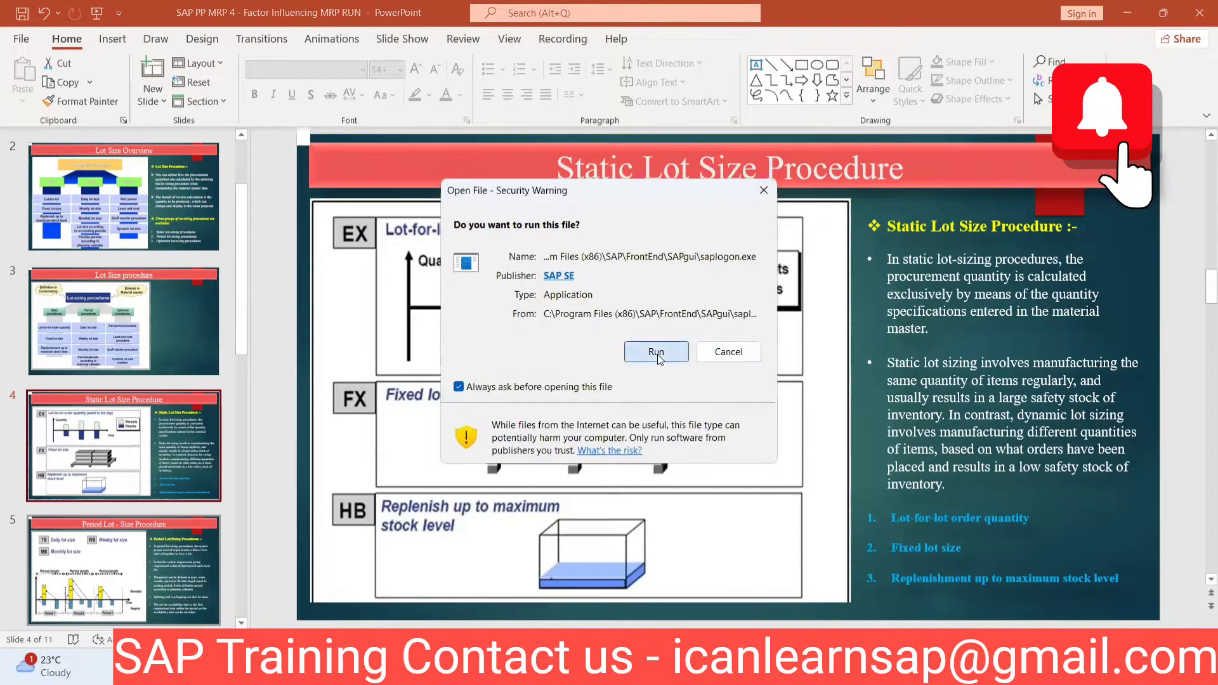
Start SAP Logon and log on to client 800 with a saved user name and the password.
{"action": "left_click", "coordinate": [666, 345]}
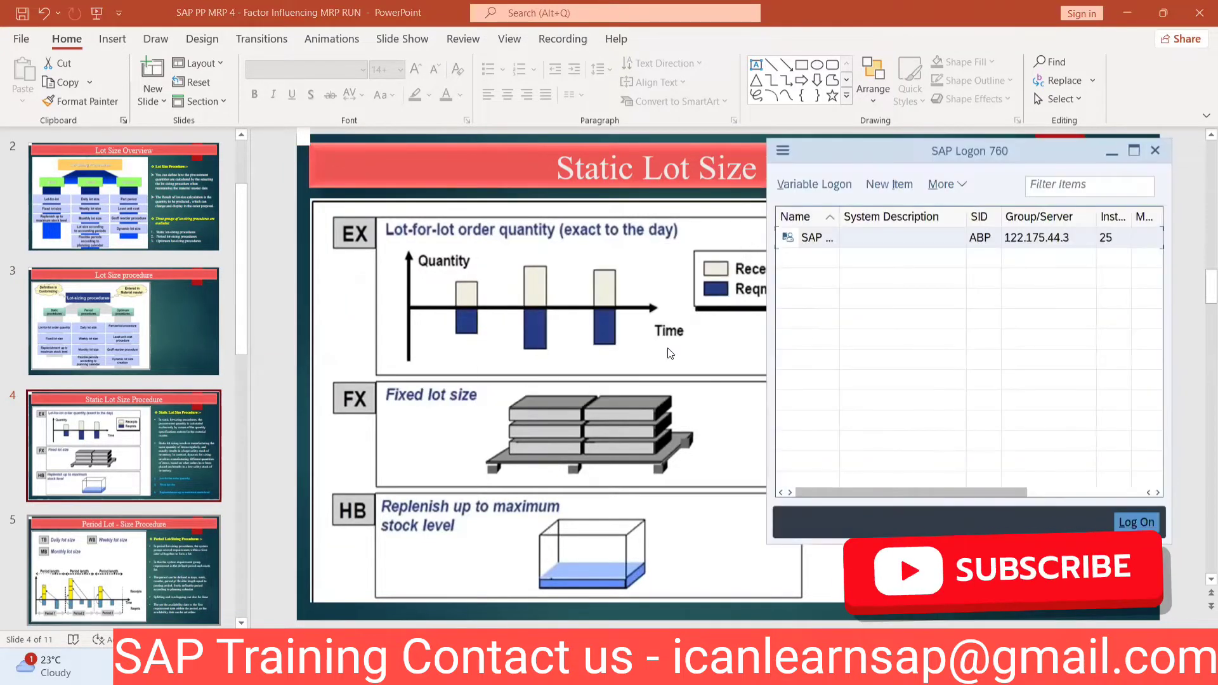
{"action": "left_click", "coordinate": [1140, 518]}
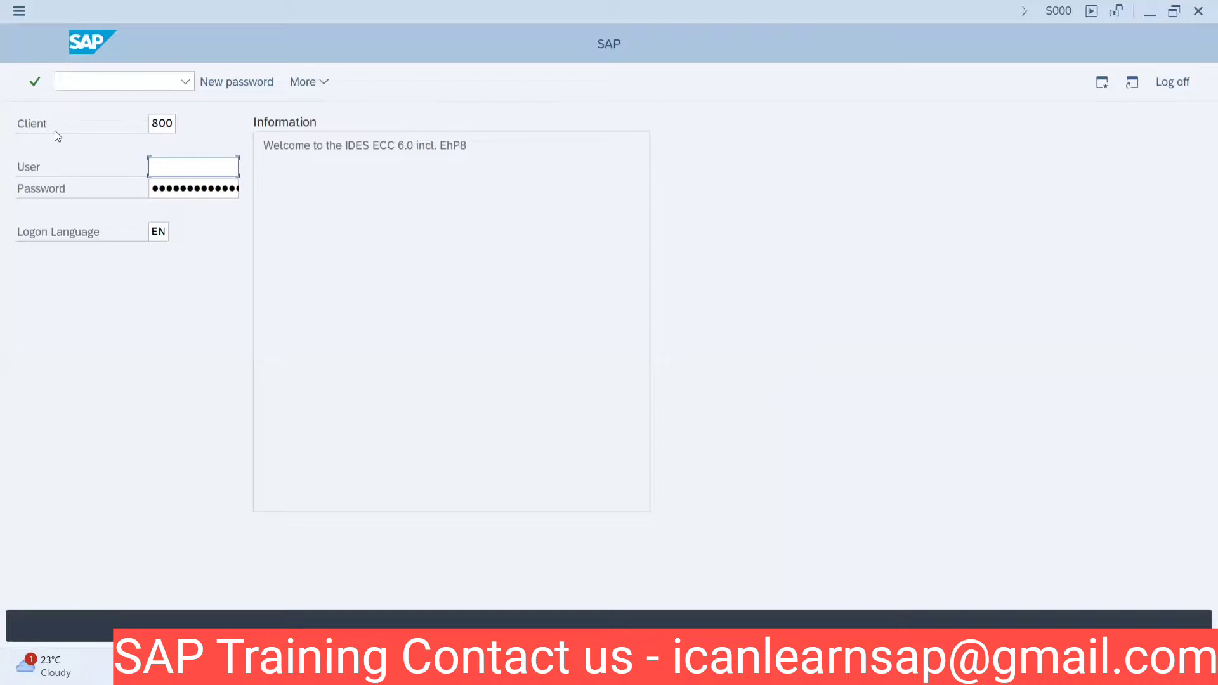
{"action": "left_click", "coordinate": [170, 168]}
{"action": "left_click", "coordinate": [169, 188]}
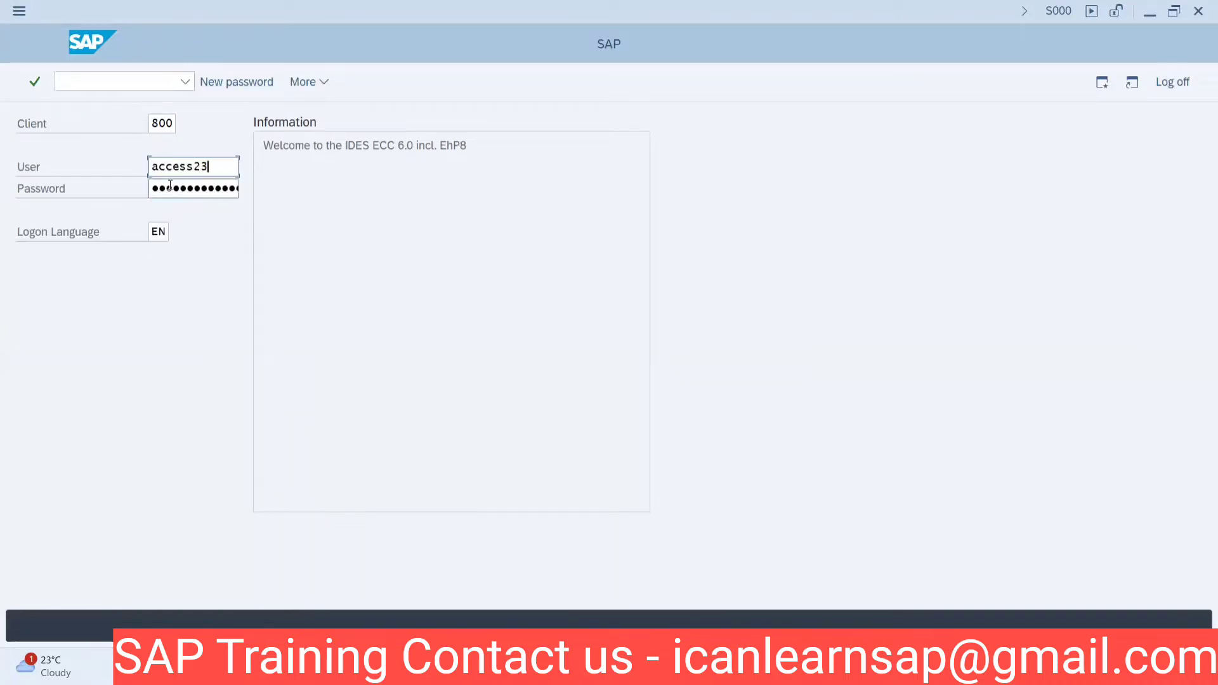
{"action": "key", "text": "Tab"}
{"action": "key", "text": "Return"}
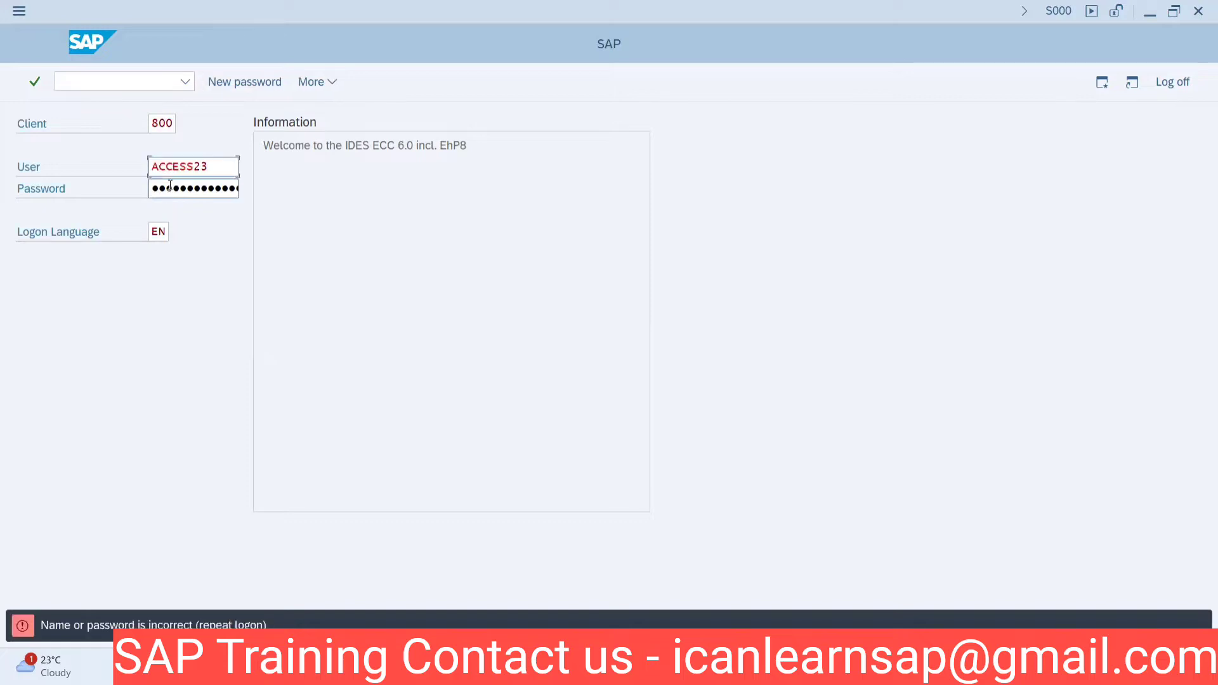
{"action": "key", "text": "Tab"}
Display material PCB FOR LAPTOP in MM03 with its MRP 1 view for plant 1000.
{"action": "key", "text": "Return"}
{"action": "type", "text": "mm0"}
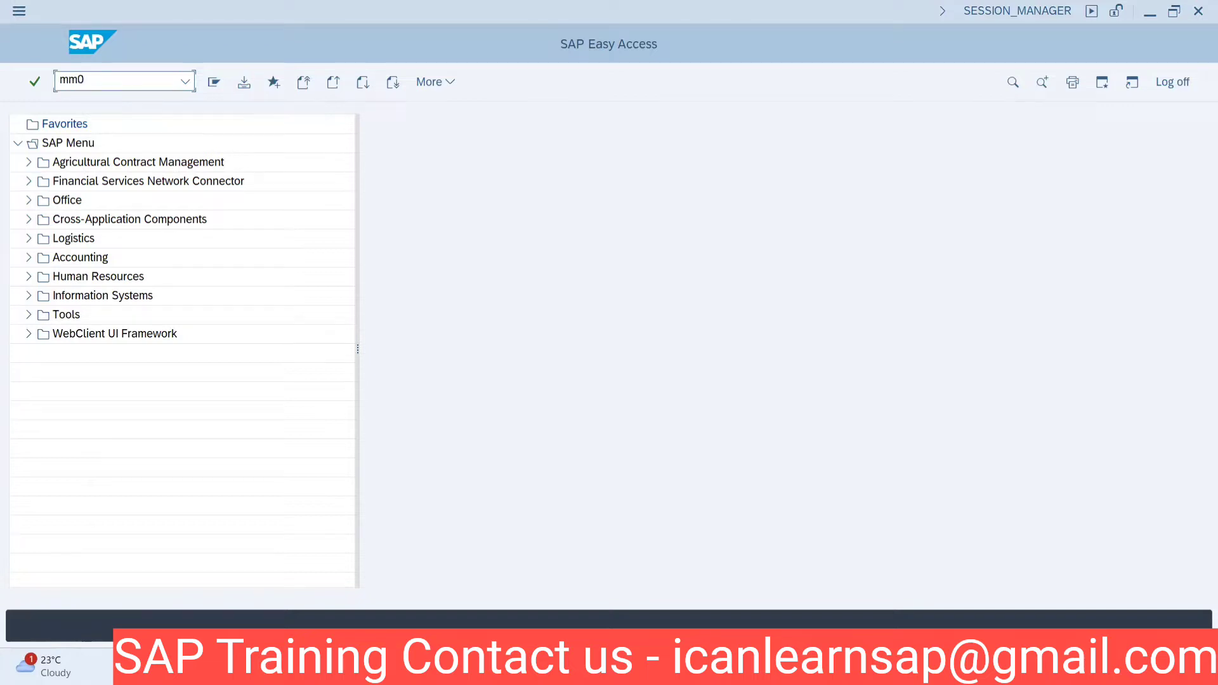
{"action": "type", "text": "3"}
{"action": "key", "text": "Return"}
{"action": "left_click", "coordinate": [153, 145]}
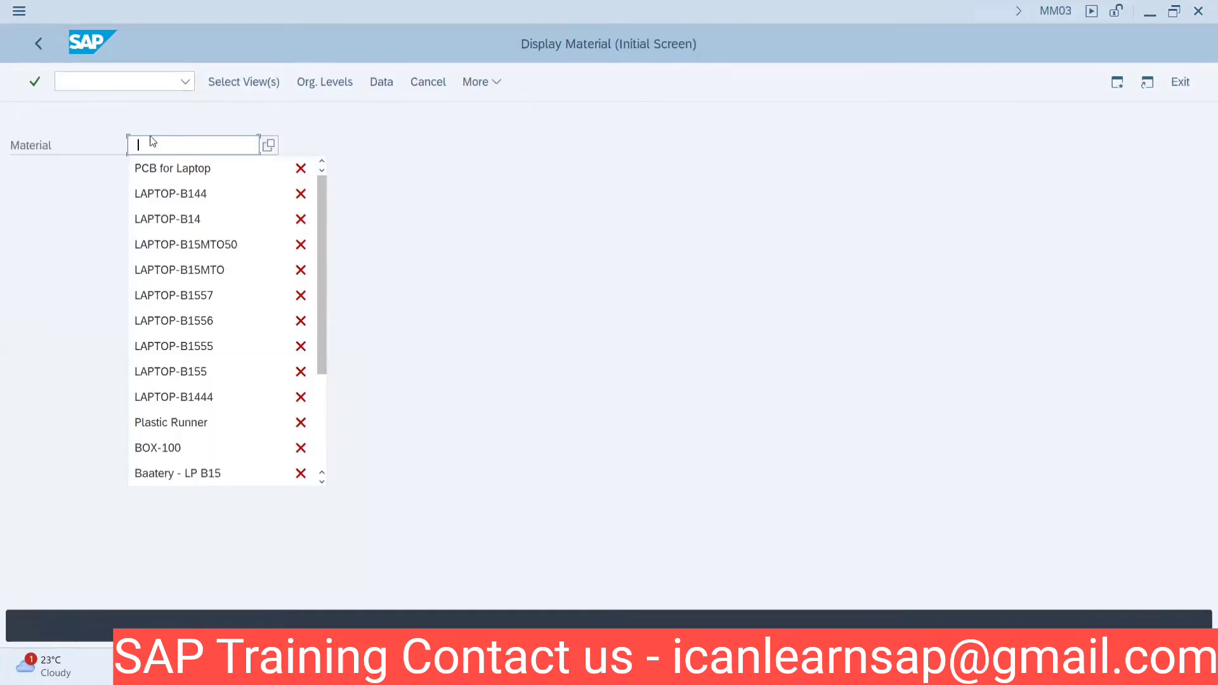
{"action": "left_click", "coordinate": [163, 170]}
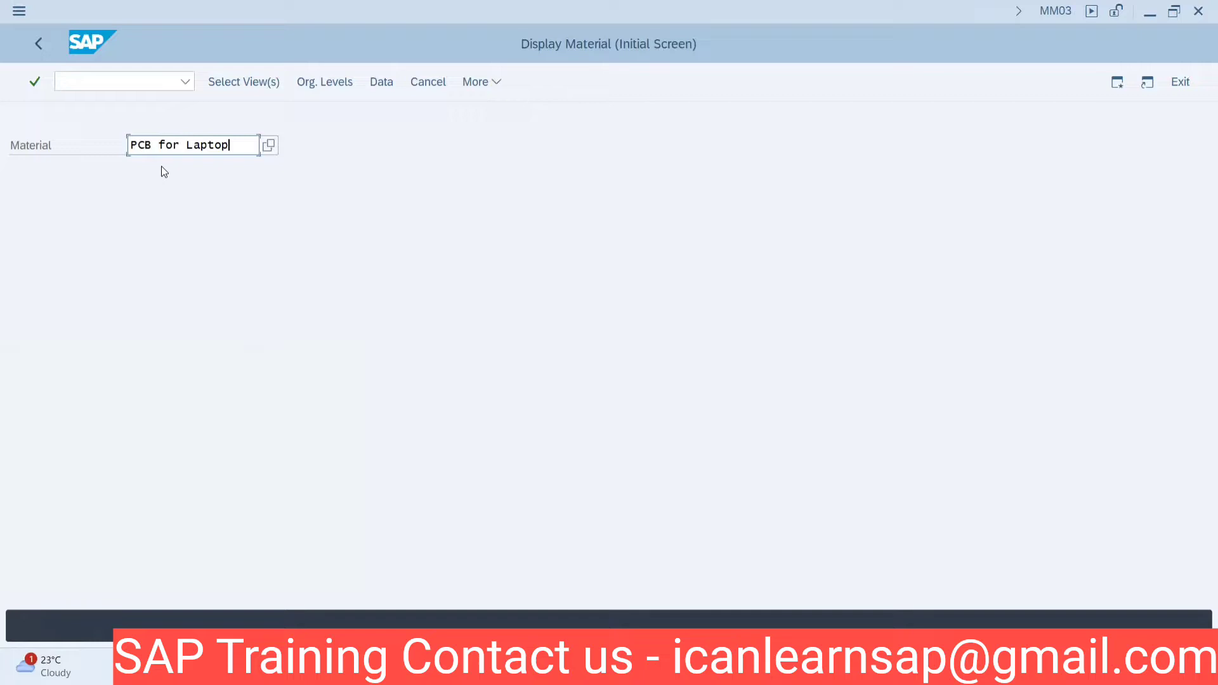
{"action": "key", "text": "Return"}
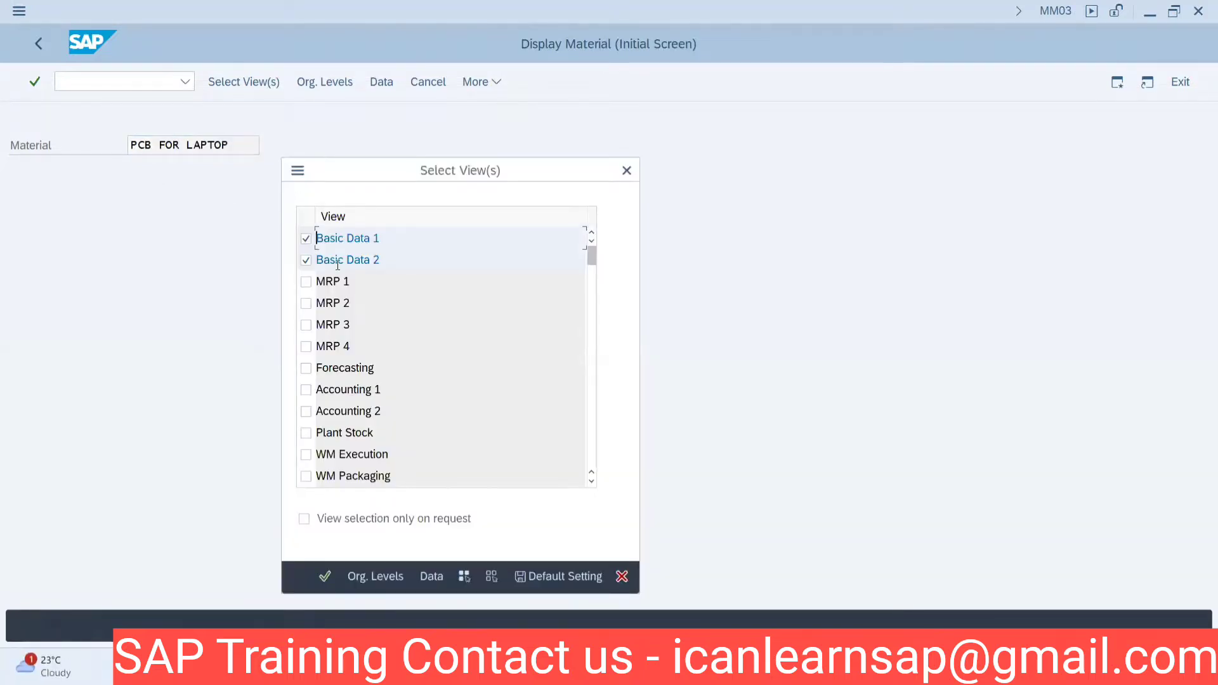
{"action": "left_click", "coordinate": [305, 283]}
{"action": "key", "text": "Return"}
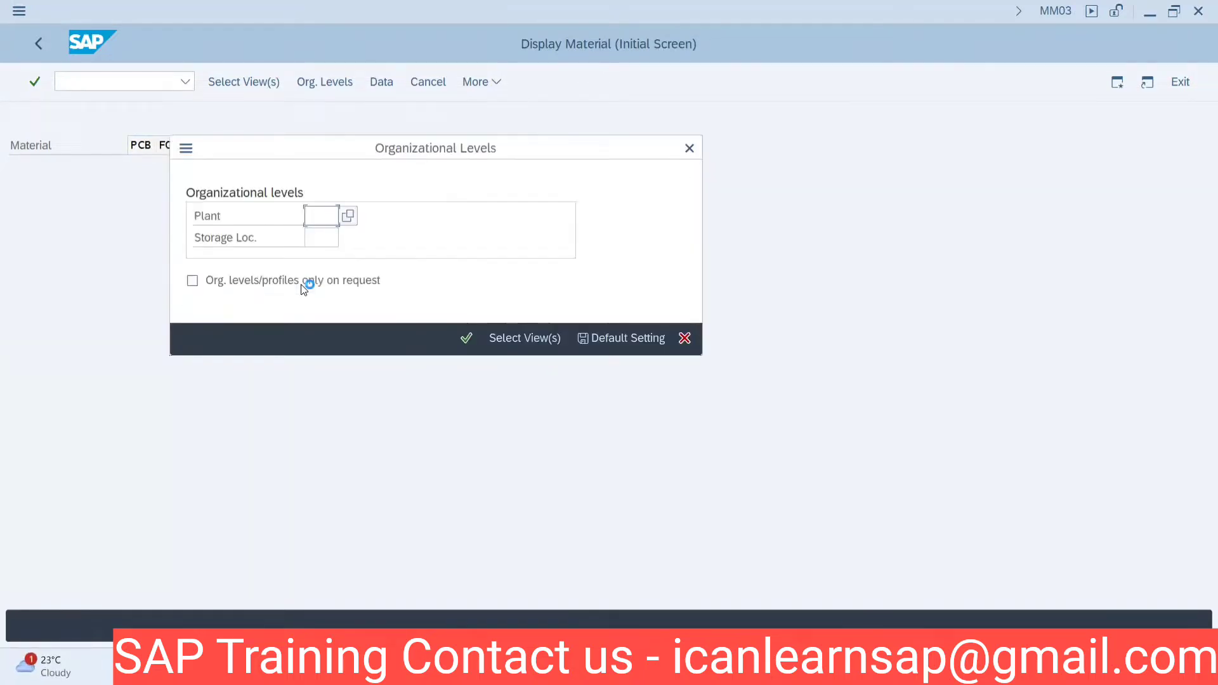
{"action": "type", "text": "1000"}
{"action": "key", "text": "Return"}
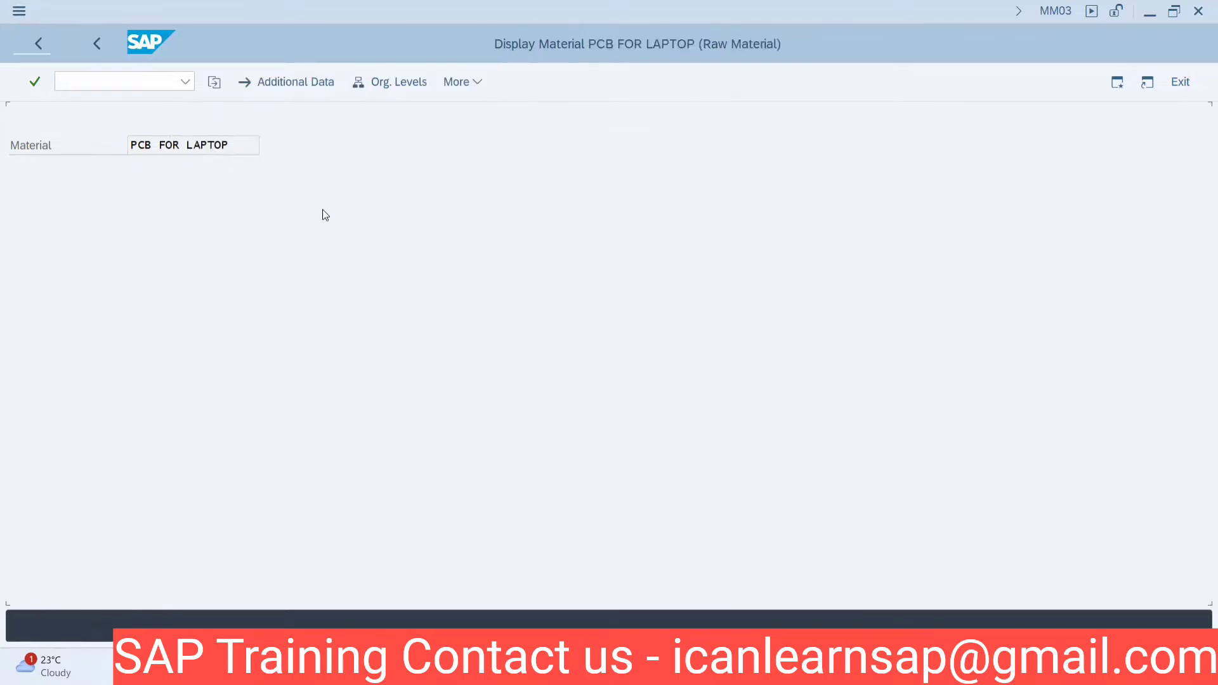
Check the MRP 1 lot size EX and review the list of available lot-size keys.
{"action": "scroll", "coordinate": [188, 302], "scroll_direction": "down", "scroll_amount": 3}
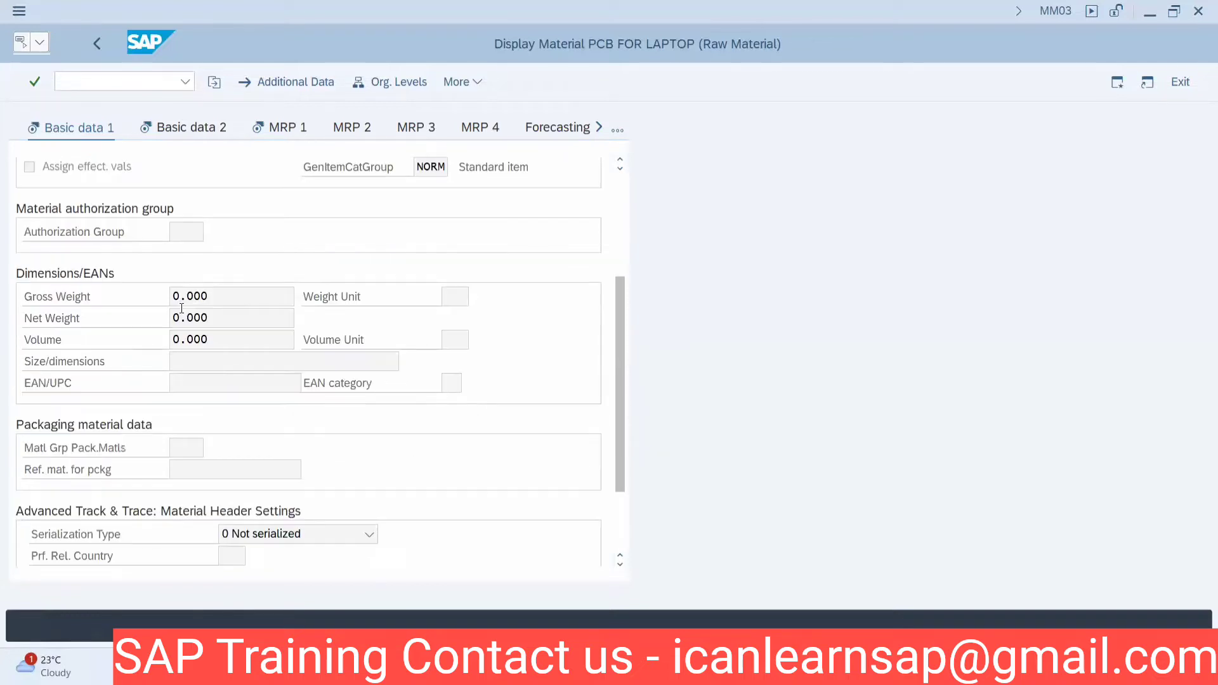
{"action": "scroll", "coordinate": [181, 309], "scroll_direction": "up", "scroll_amount": 5}
{"action": "left_click", "coordinate": [268, 129]}
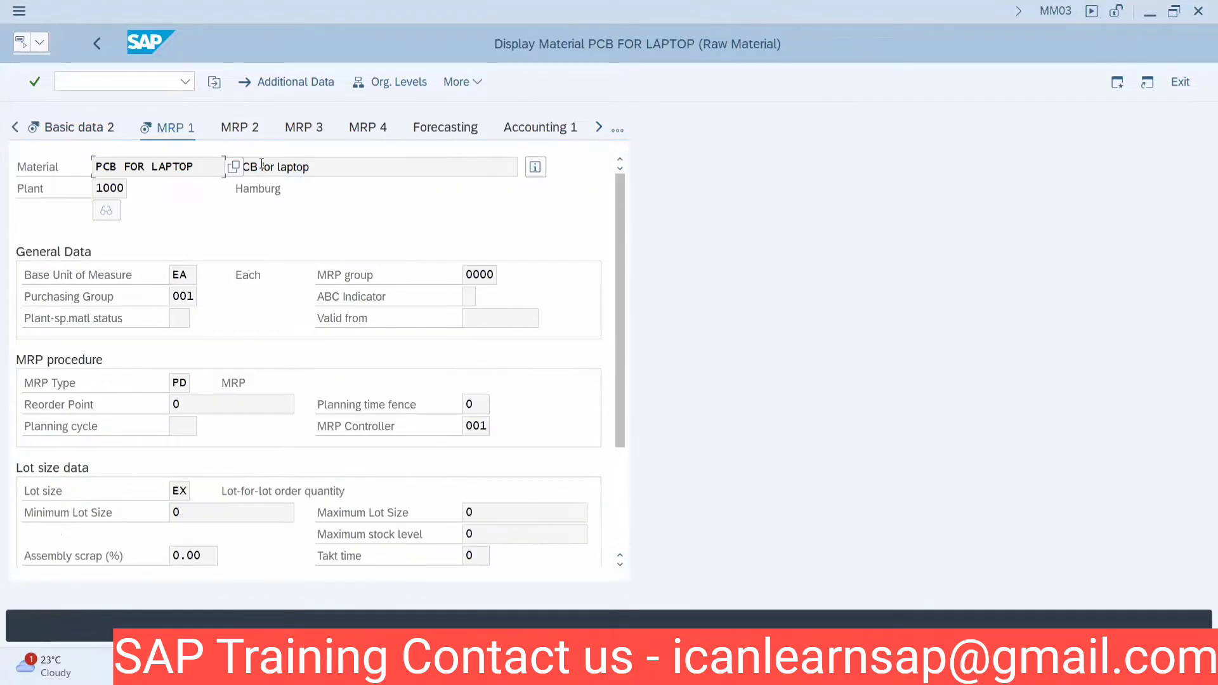
{"action": "left_click", "coordinate": [179, 490]}
{"action": "key", "text": "F4"}
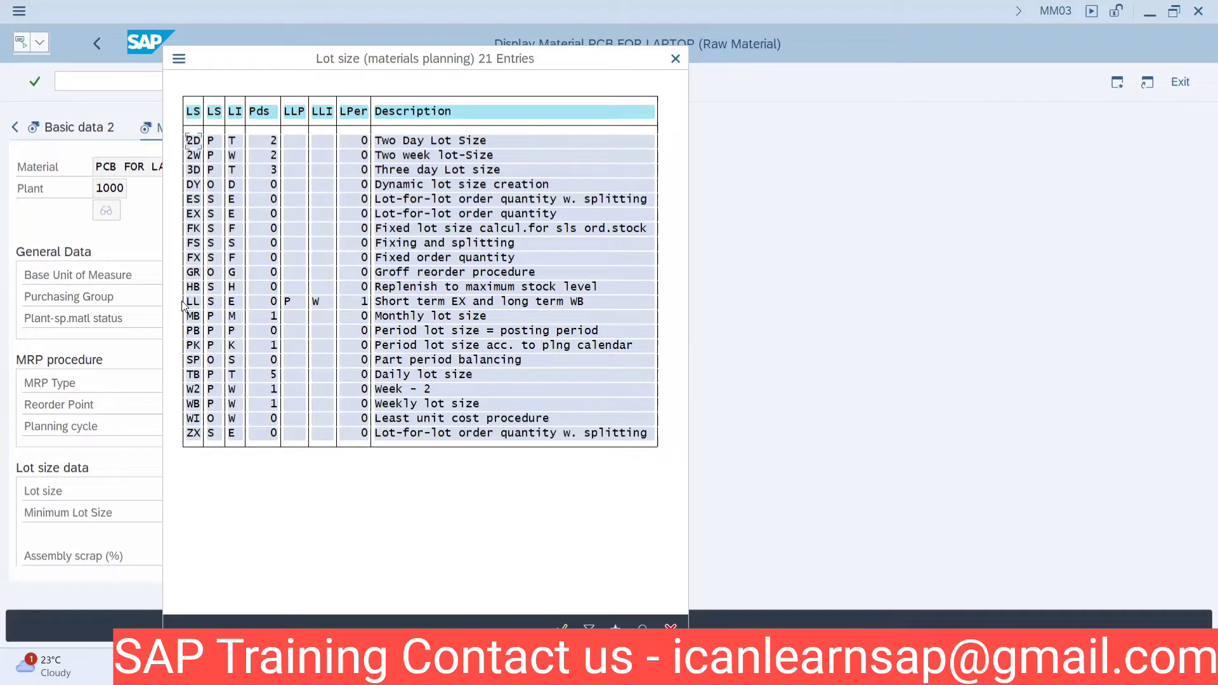
{"action": "key", "text": "alt+Tab"}
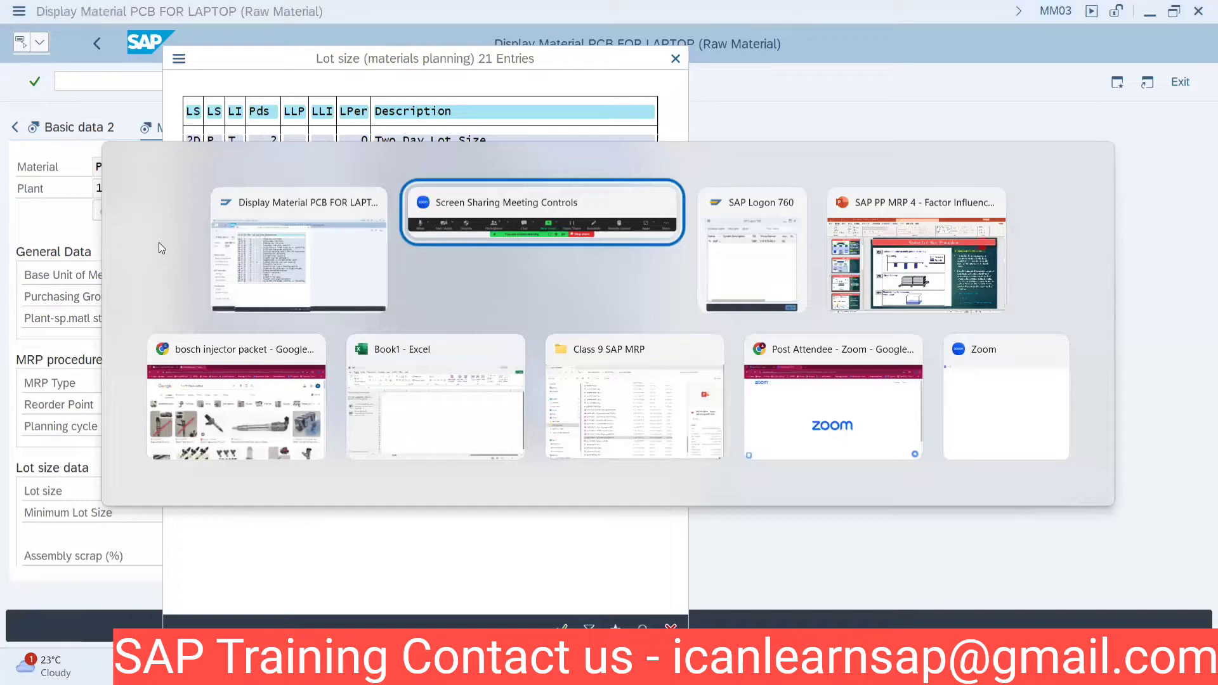
{"action": "key", "text": "alt+shift+Tab"}
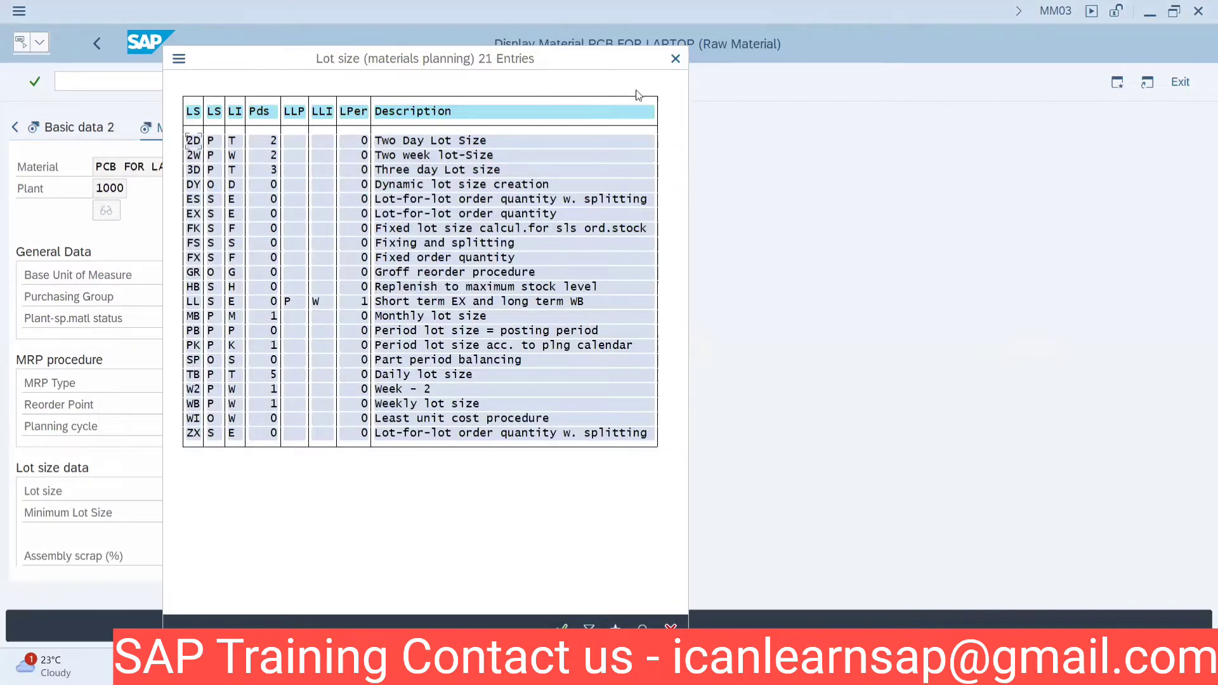
{"action": "left_click", "coordinate": [675, 58]}
{"action": "left_click", "coordinate": [120, 80]}
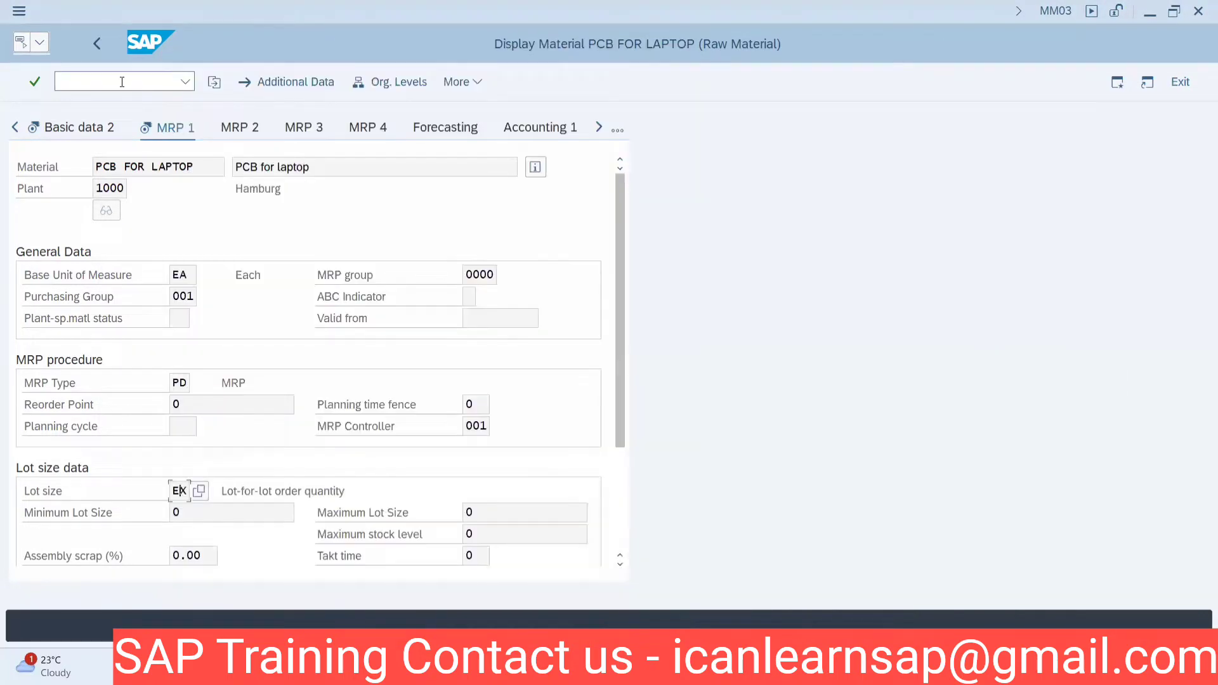
{"action": "type", "text": "/nmm02"}
Open only the MRP 1 view of LAPTOP-B144 for plant 1000 in MM02.
{"action": "key", "text": "Return"}
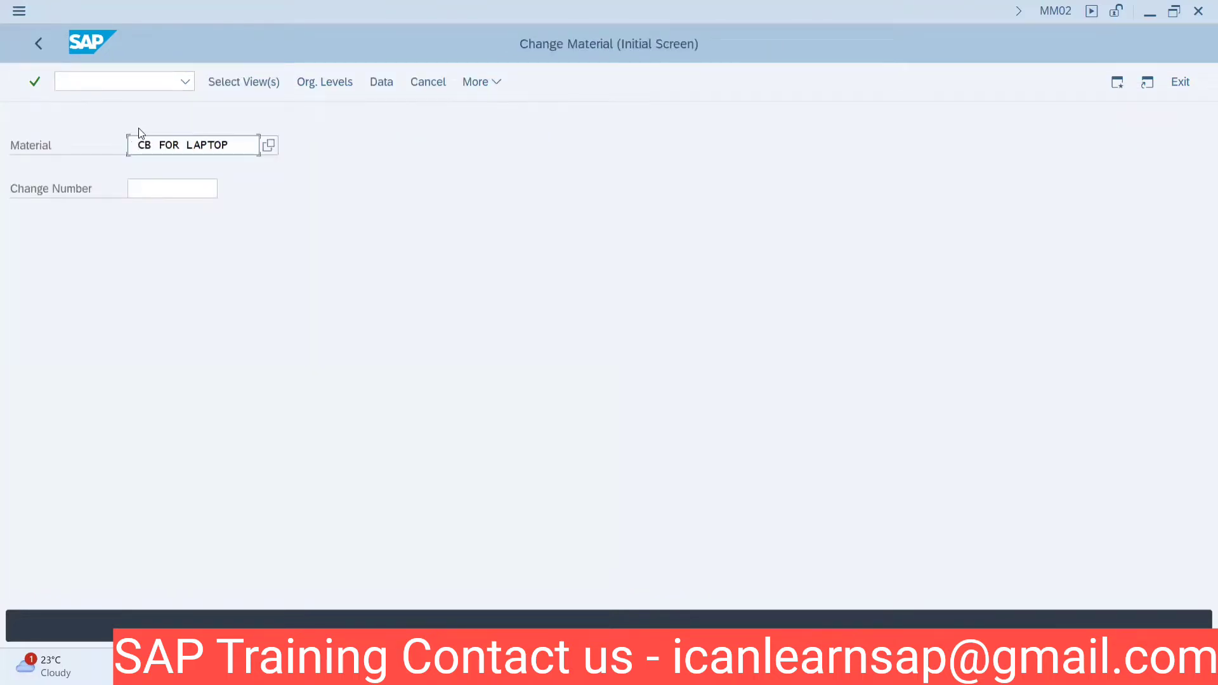
{"action": "key", "text": "BackSpace"}
{"action": "key", "text": "BackSpace"}
{"action": "key", "text": "BackSpace"}
{"action": "key", "text": "BackSpace"}
{"action": "key", "text": "BackSpace"}
{"action": "key", "text": "BackSpace"}
{"action": "key", "text": "BackSpace"}
{"action": "key", "text": "BackSpace"}
{"action": "key", "text": "BackSpace"}
{"action": "key", "text": "BackSpace"}
{"action": "key", "text": "BackSpace"}
{"action": "key", "text": "BackSpace"}
{"action": "key", "text": "BackSpace"}
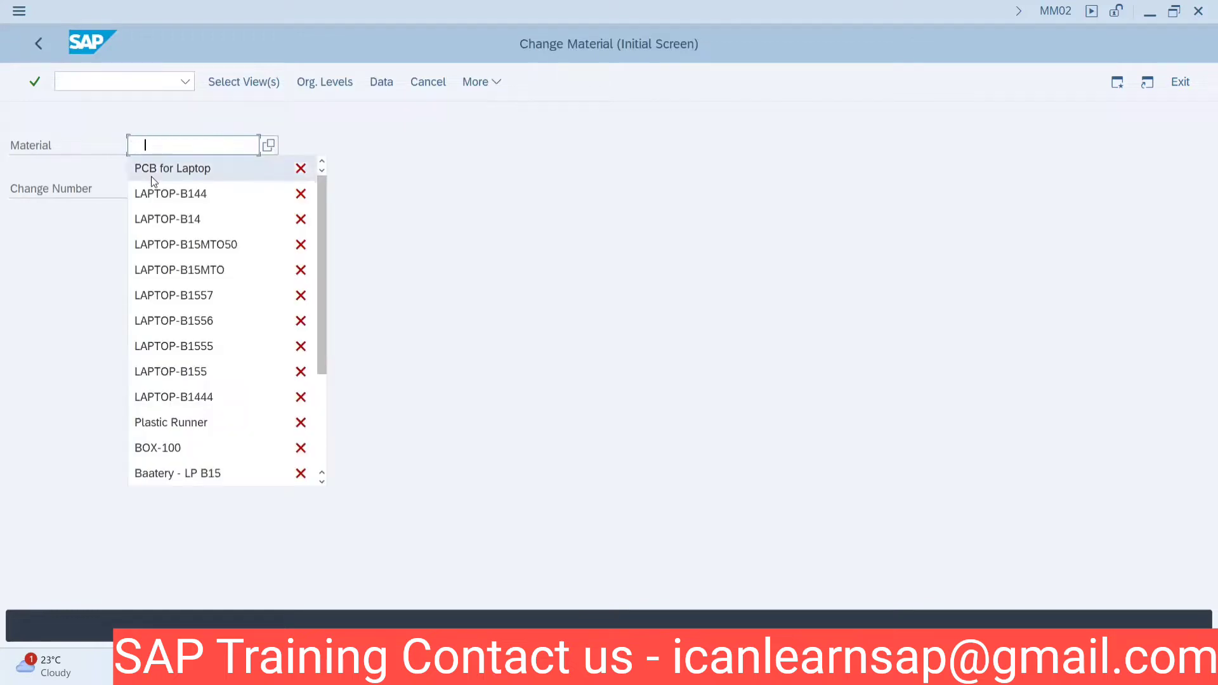
{"action": "left_click", "coordinate": [160, 196]}
{"action": "key", "text": "Return"}
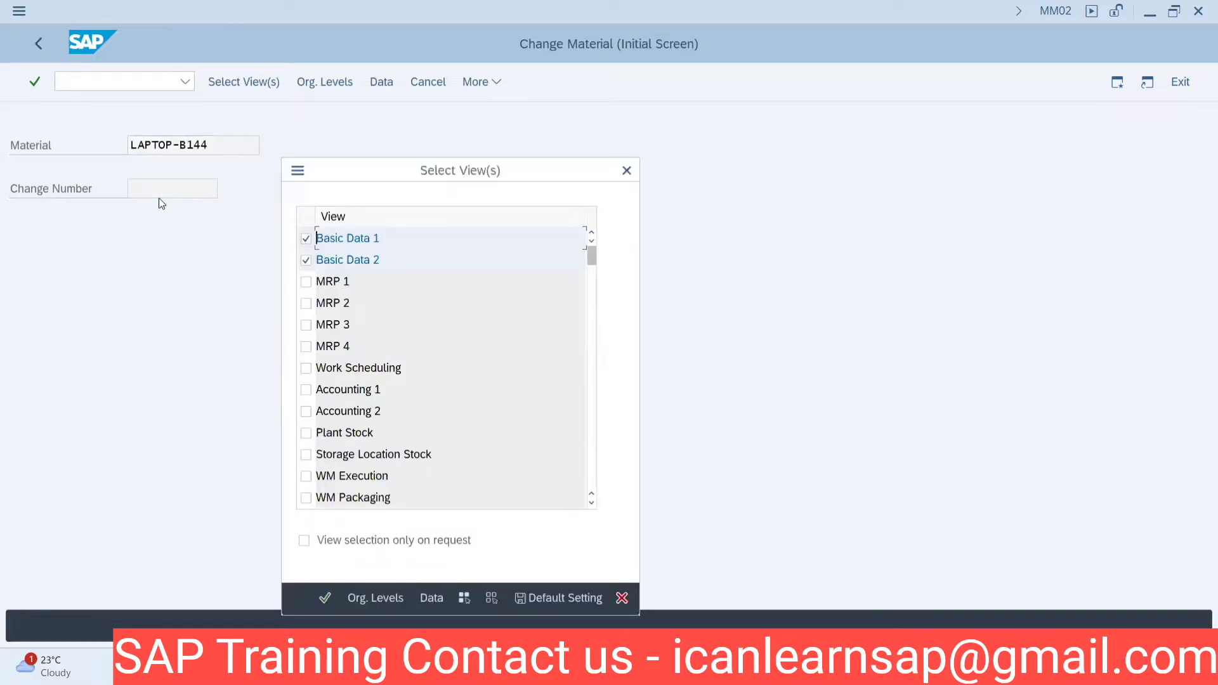
{"action": "left_click", "coordinate": [487, 601]}
{"action": "left_click", "coordinate": [306, 282]}
{"action": "key", "text": "Return"}
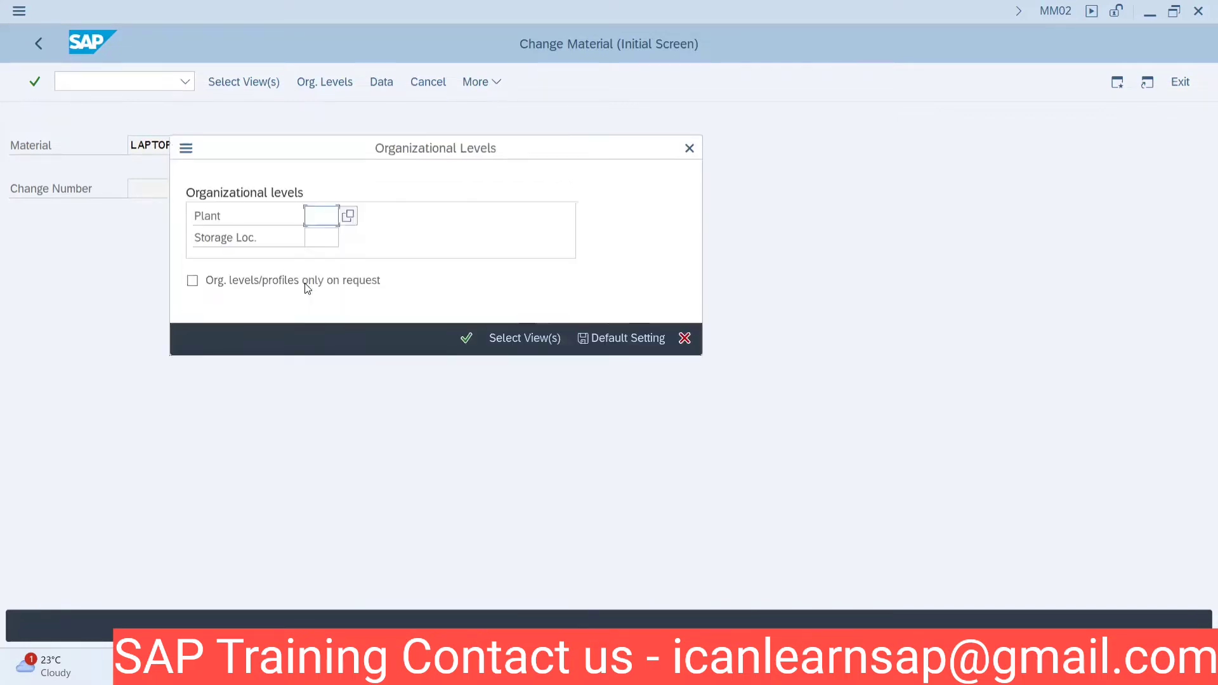
{"action": "type", "text": "1000"}
{"action": "key", "text": "Return"}
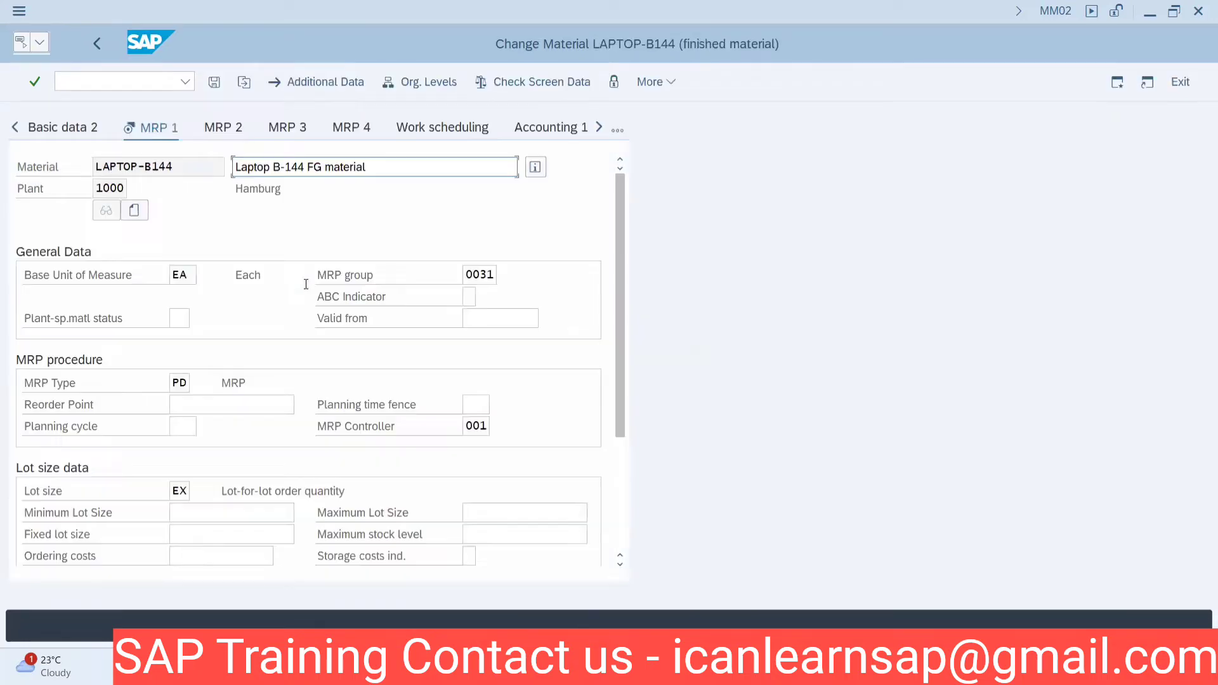
Confirm lot size EX and save, leaving the material unchanged.
{"action": "scroll", "coordinate": [222, 373], "scroll_direction": "down", "scroll_amount": 1}
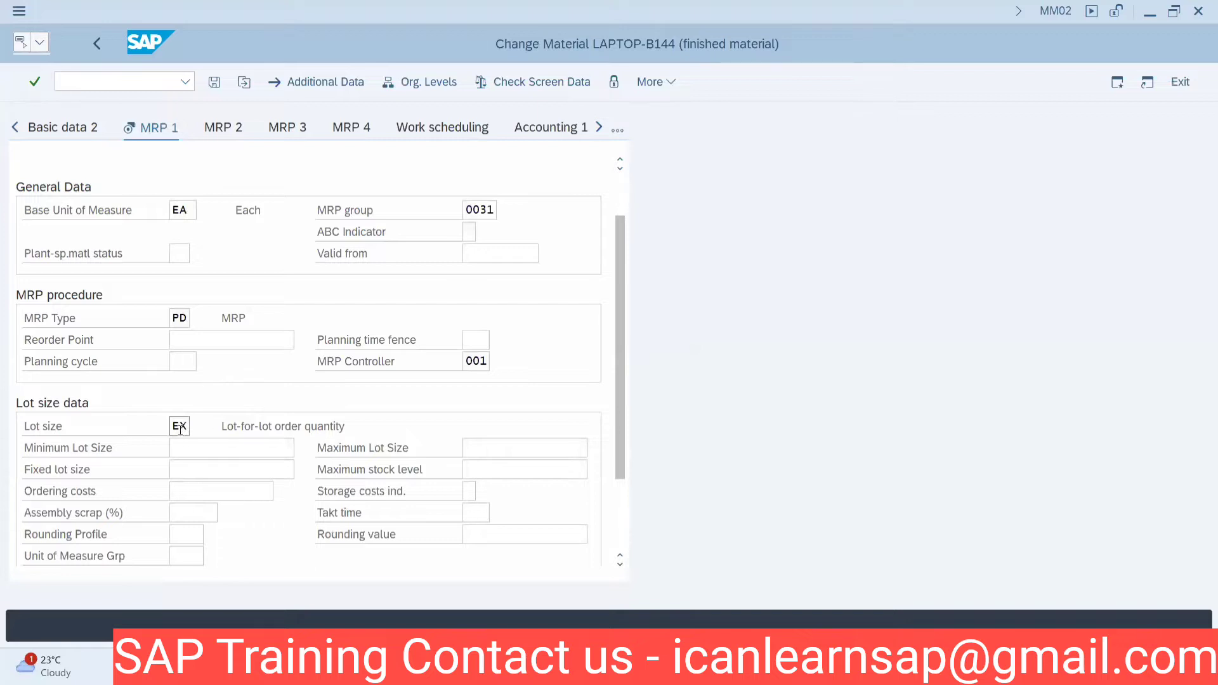
{"action": "left_click", "coordinate": [219, 84]}
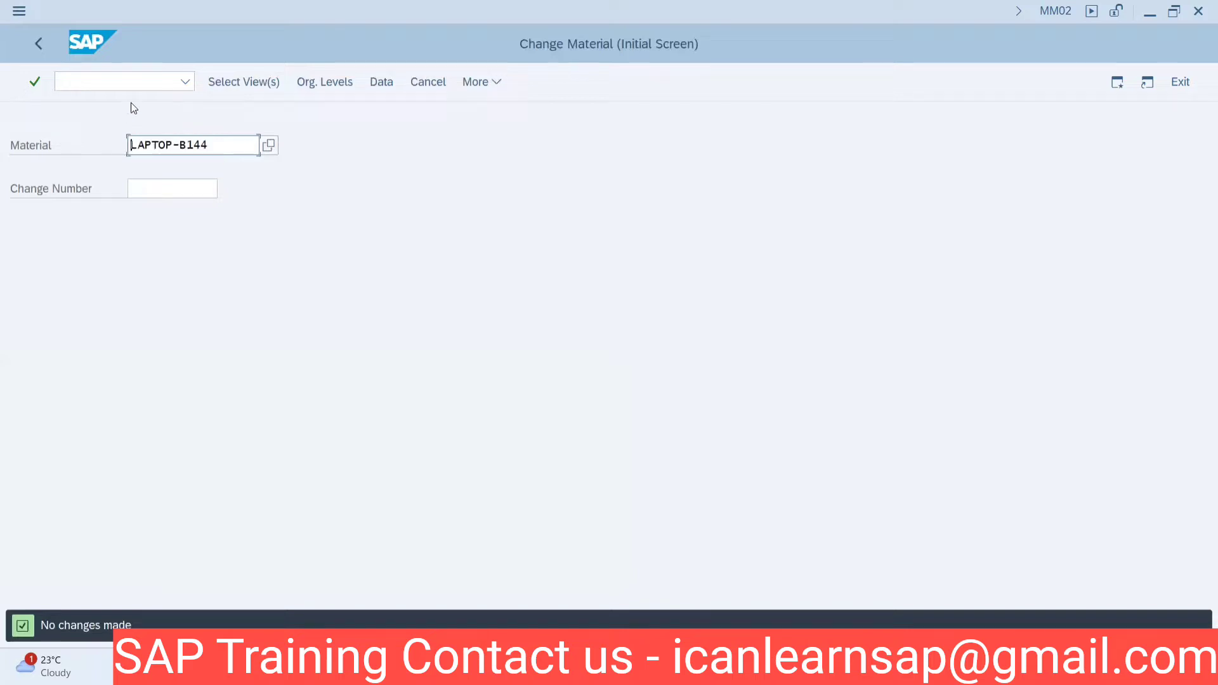
{"action": "left_click", "coordinate": [132, 83]}
{"action": "type", "text": "/n"}
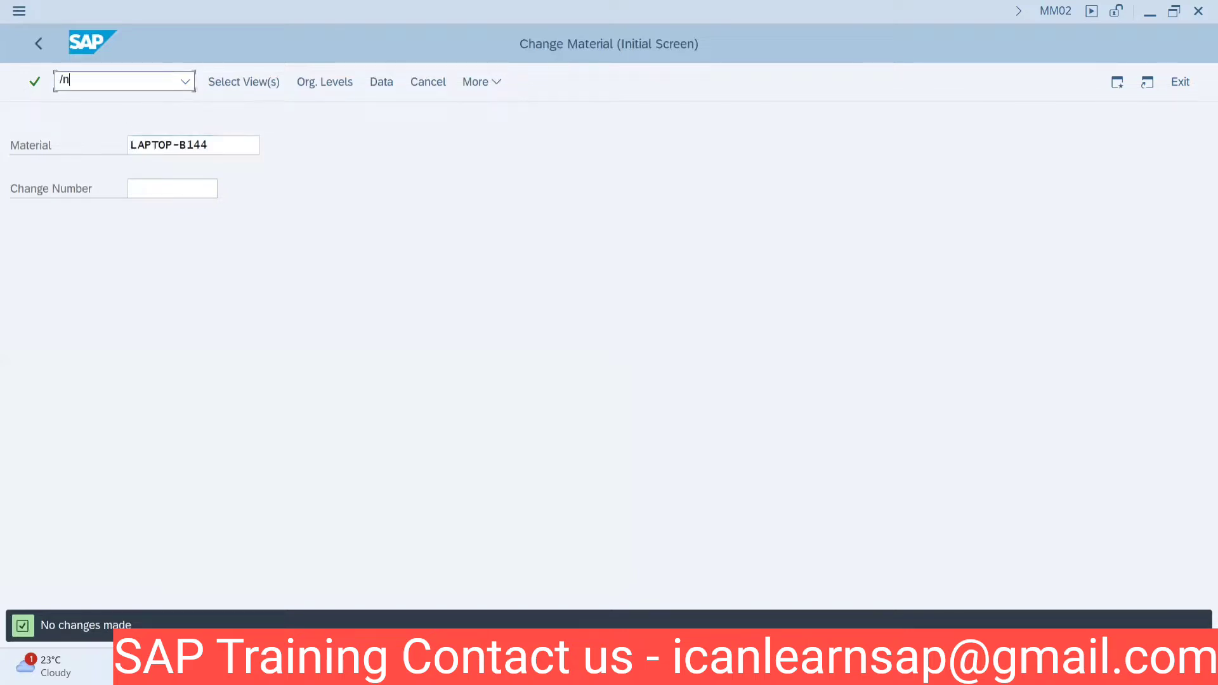
{"action": "type", "text": "md04"}
Show the MD04 stock/requirements list for LAPTOP-B1444 in plant 1000.
{"action": "key", "text": "Return"}
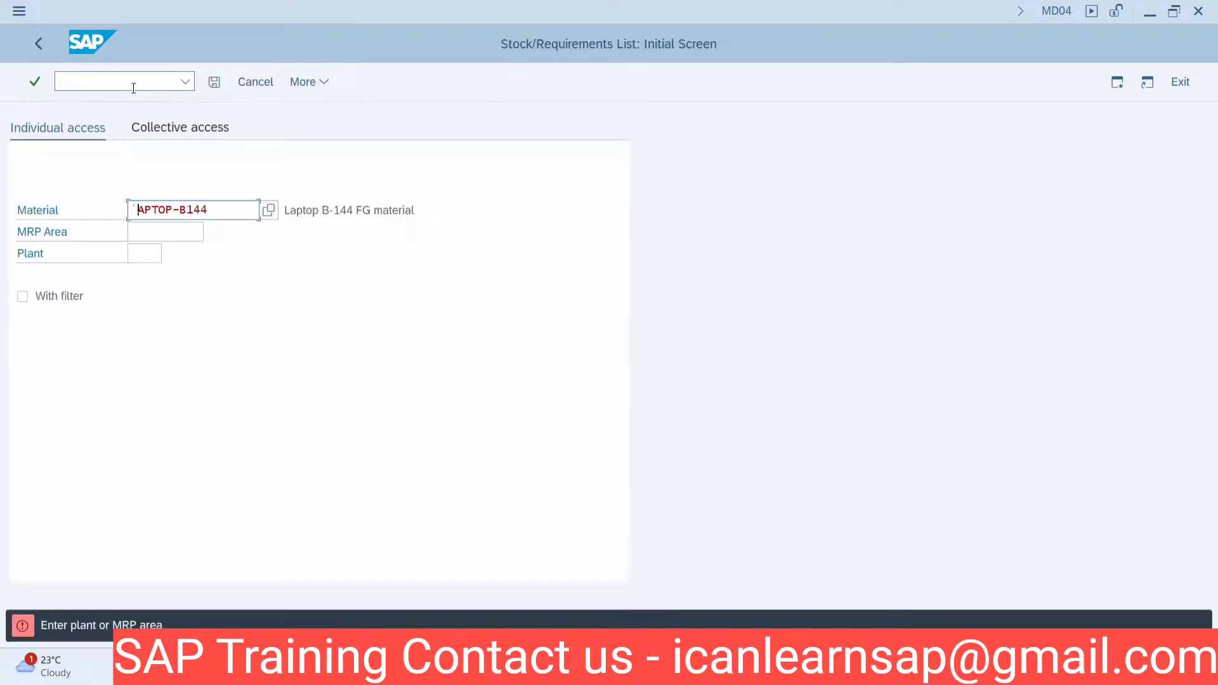
{"action": "key", "text": "BackSpace"}
{"action": "key", "text": "Delete"}
{"action": "key", "text": "Delete"}
{"action": "key", "text": "Delete"}
{"action": "key", "text": "Delete"}
{"action": "key", "text": "Delete"}
{"action": "key", "text": "Delete"}
{"action": "key", "text": "Delete"}
{"action": "key", "text": "Delete"}
{"action": "key", "text": "Delete"}
{"action": "key", "text": "Delete"}
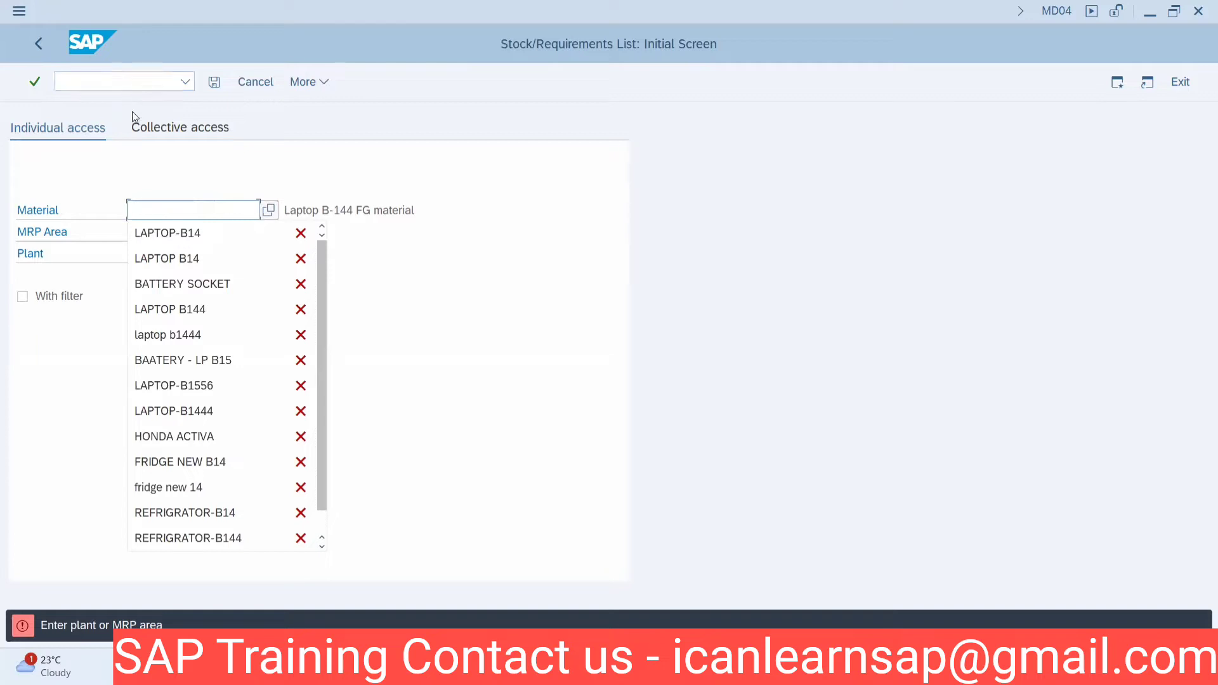
{"action": "left_click", "coordinate": [181, 230]}
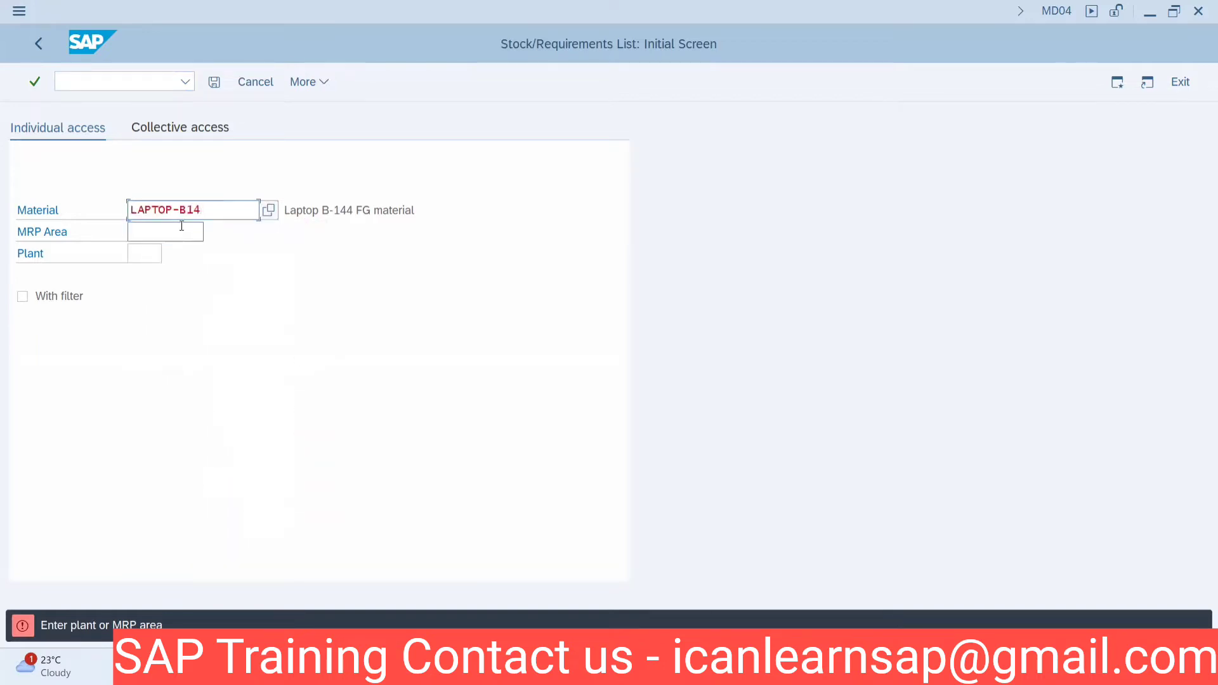
{"action": "type", "text": "44"}
{"action": "left_click", "coordinate": [147, 256]}
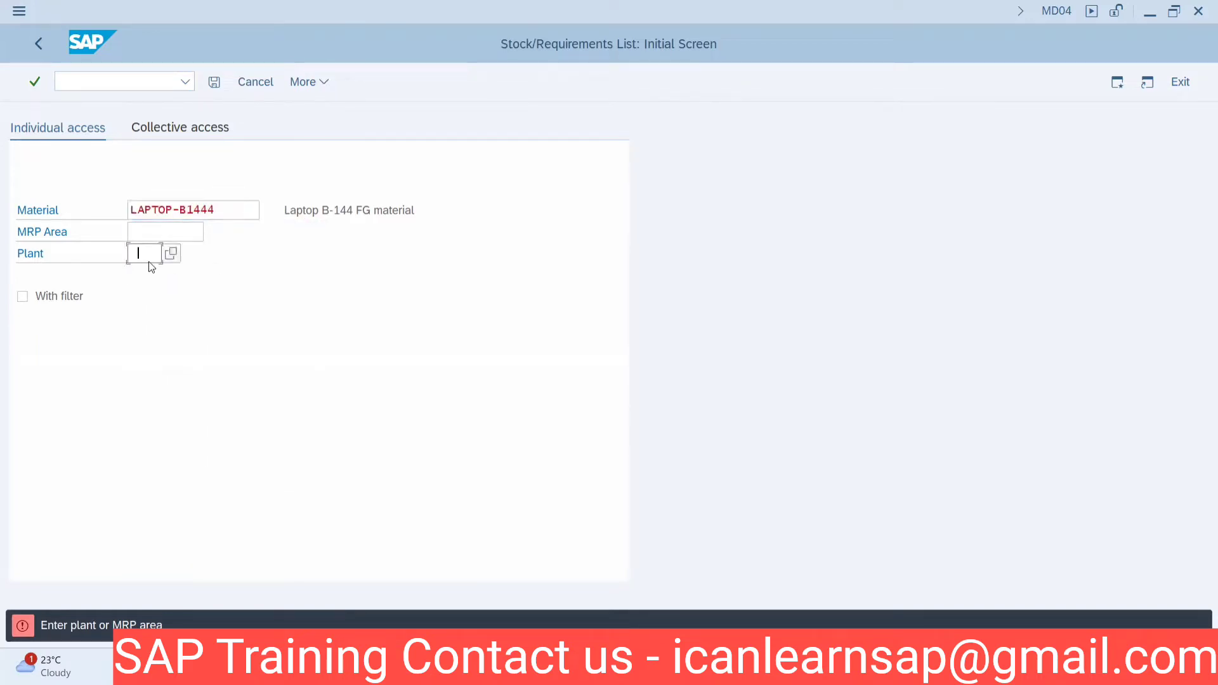
{"action": "left_click", "coordinate": [148, 274]}
{"action": "key", "text": "Return"}
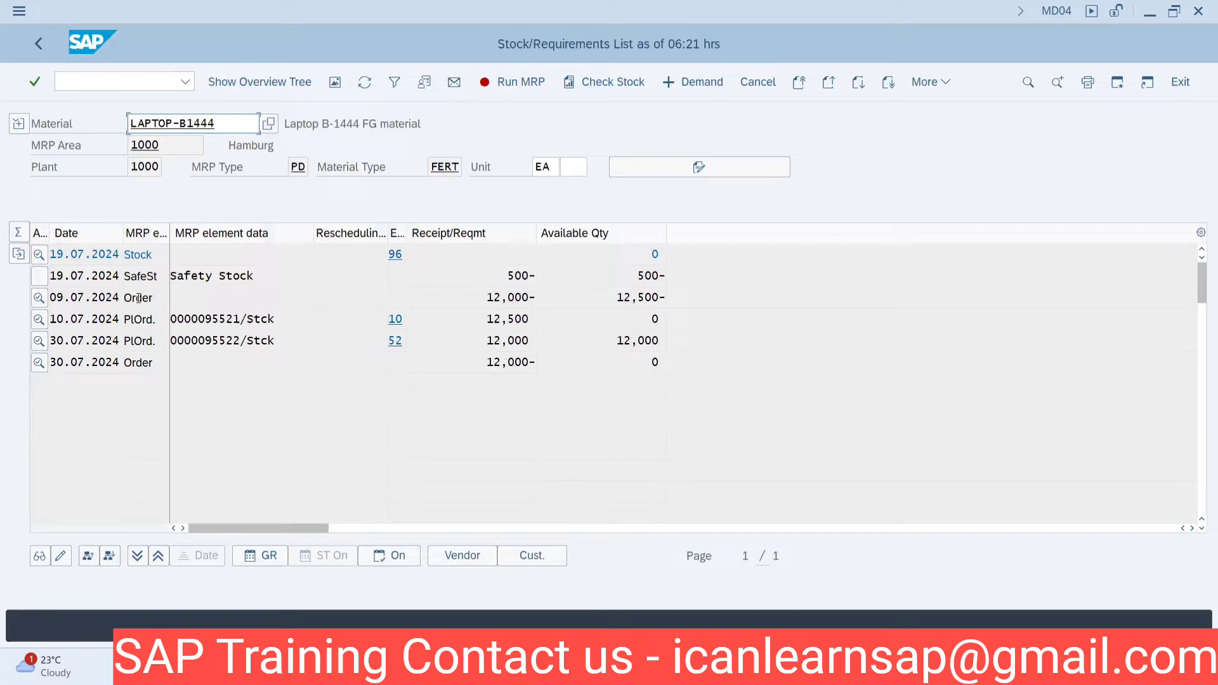
Expand and then collapse the header details to enlarge the MRP element list.
{"action": "left_click", "coordinate": [18, 123]}
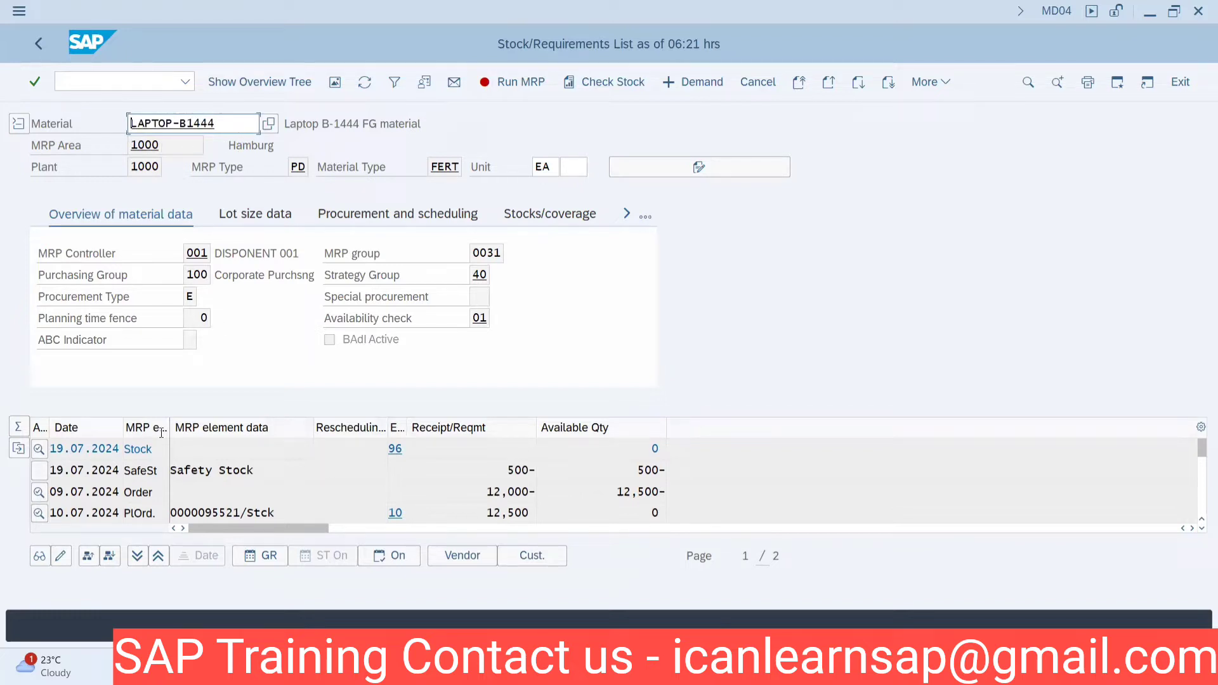
{"action": "left_click", "coordinate": [18, 123]}
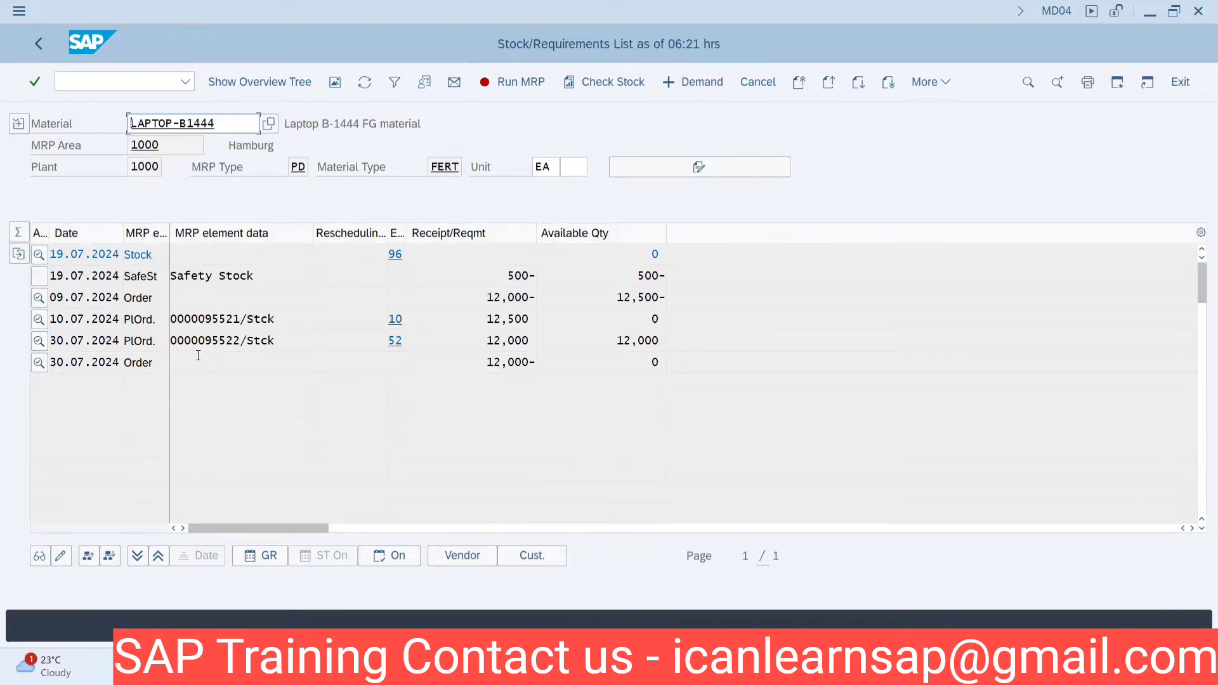
{"action": "left_click_drag", "start_coordinate": [216, 123], "coordinate": [131, 124]}
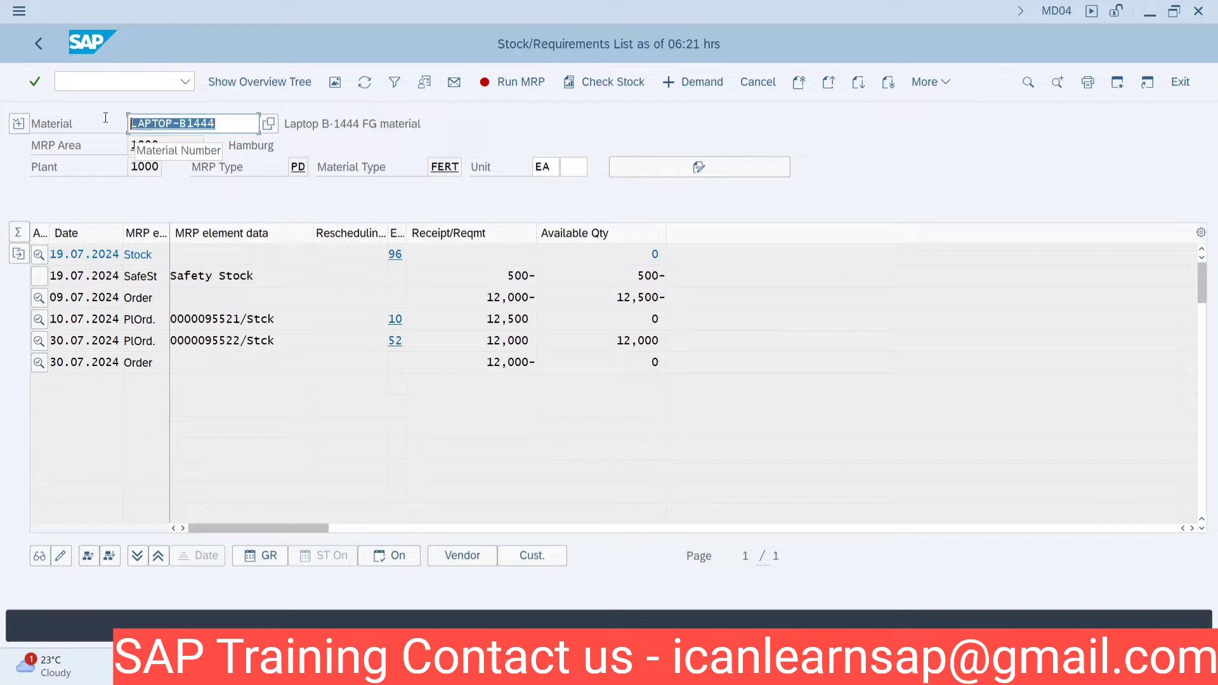
{"action": "left_click", "coordinate": [250, 118]}
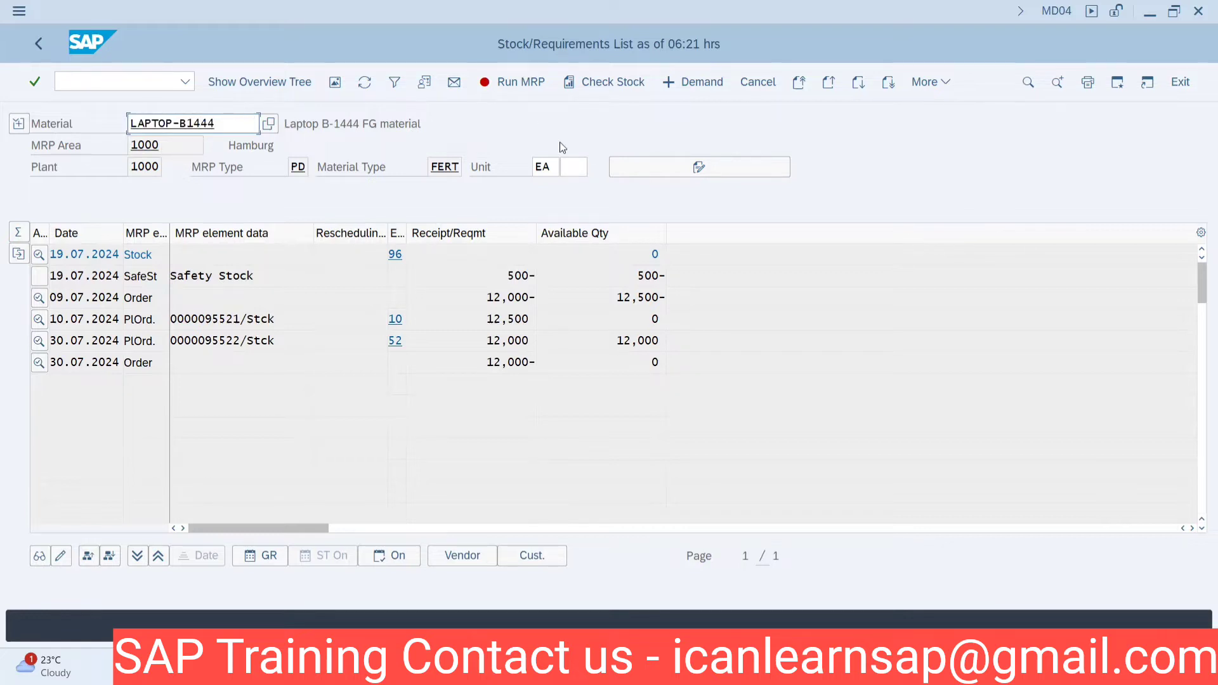
{"action": "left_click", "coordinate": [1118, 82]}
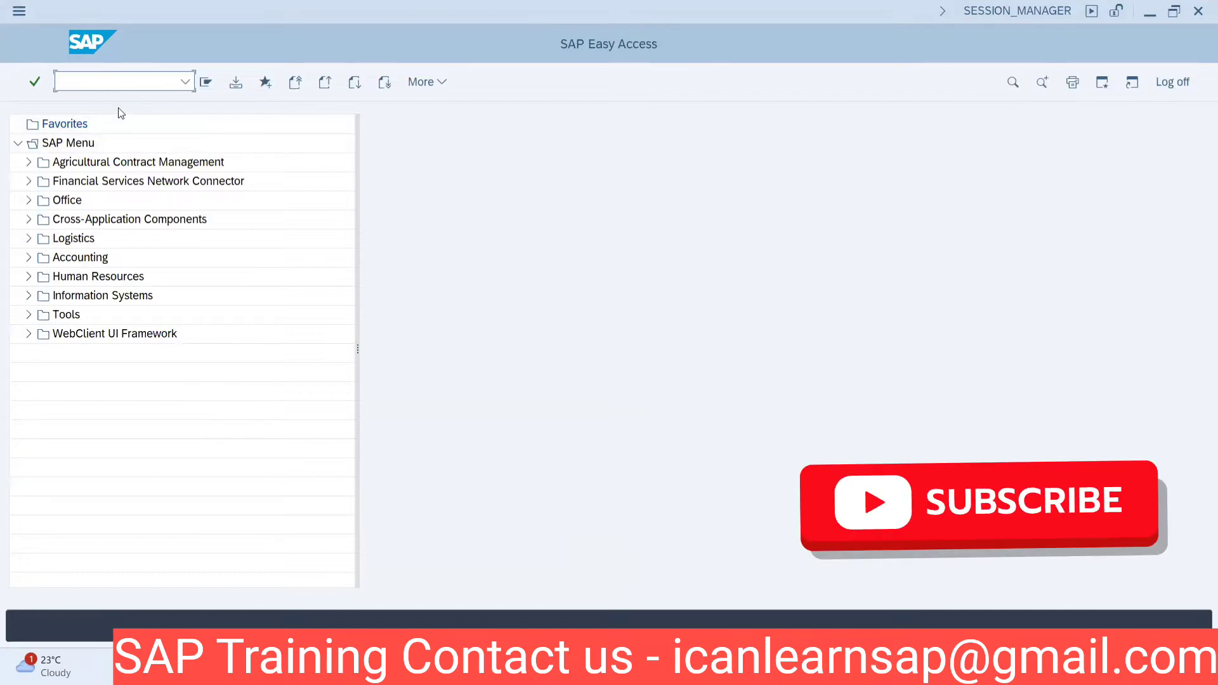
In a second session, open LAPTOP-B1444 in MM02 at its Basic data 1 view.
{"action": "key", "text": "alt+Tab"}
{"action": "key", "text": "alt+Tab"}
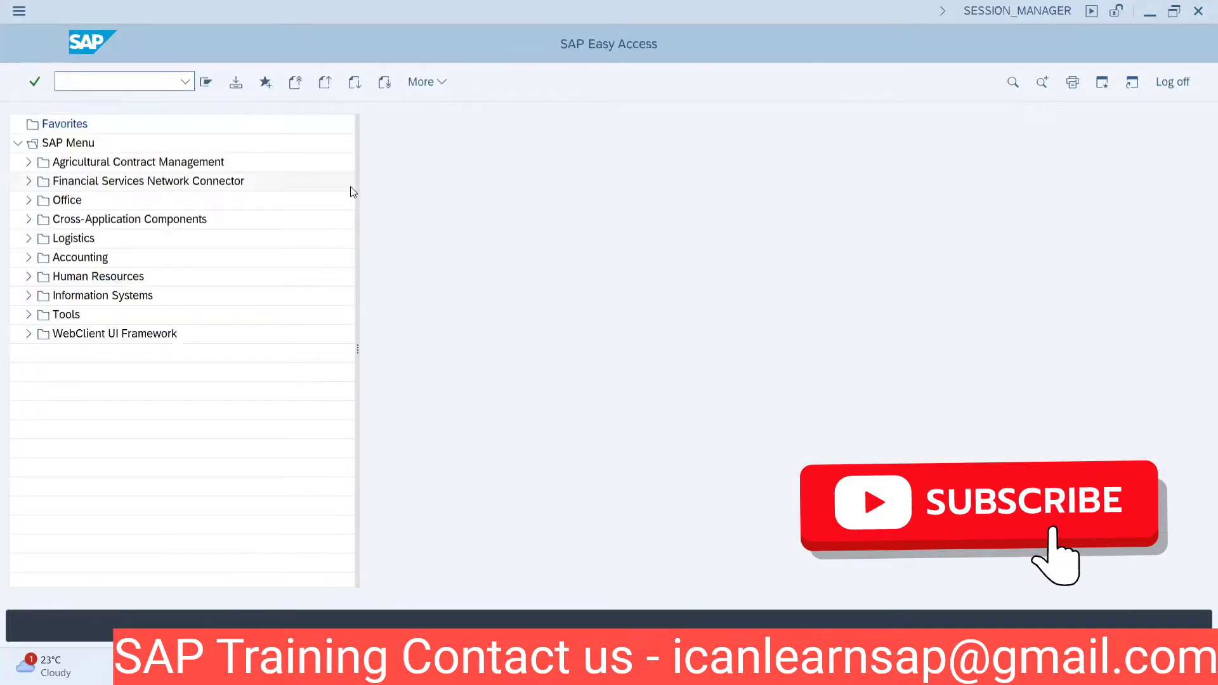
{"action": "key", "text": "alt+Tab"}
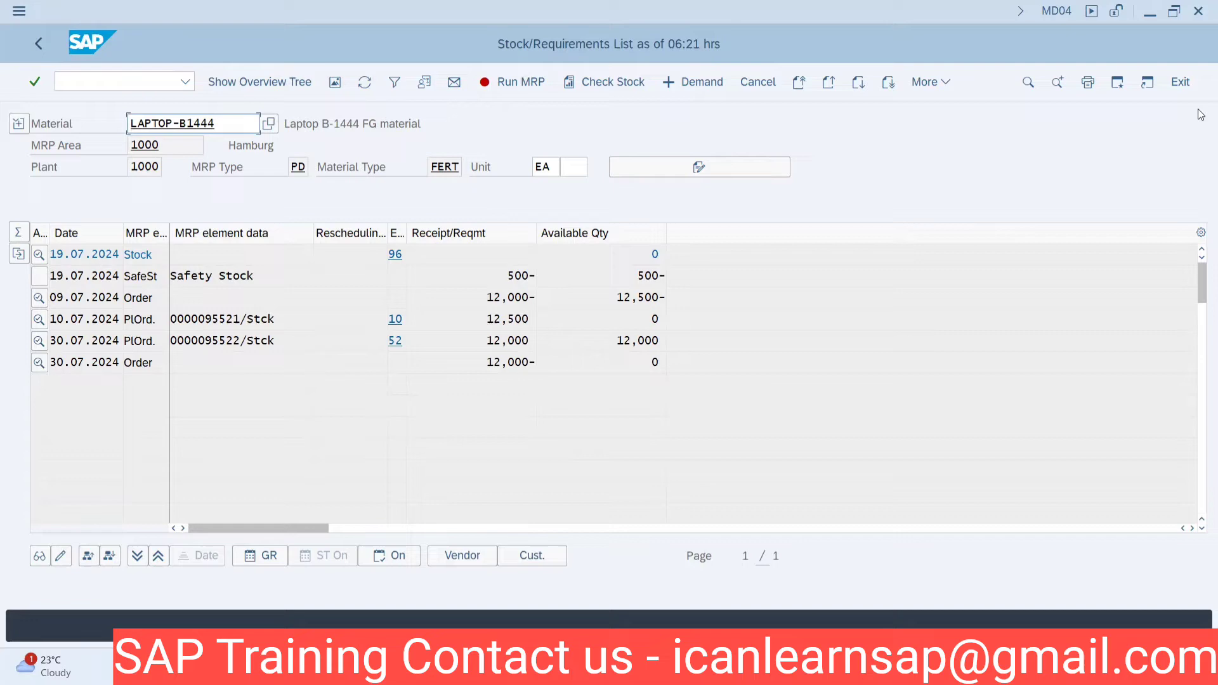
{"action": "left_click", "coordinate": [501, 82]}
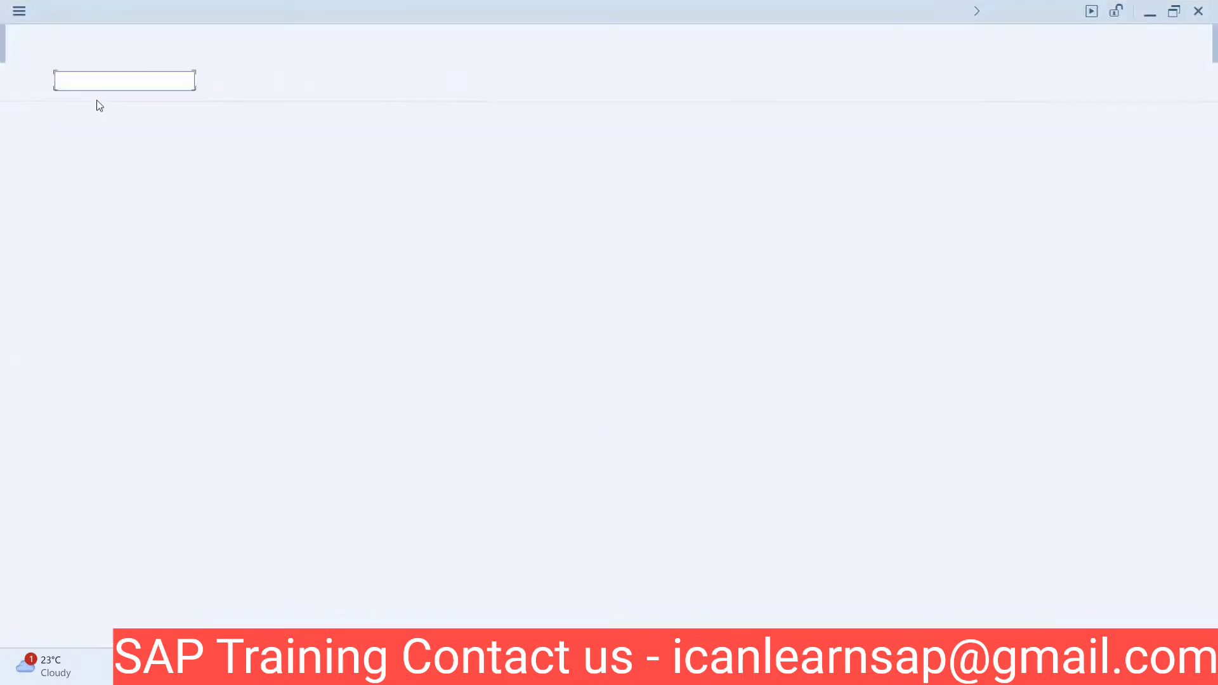
{"action": "key", "text": "alt+Tab"}
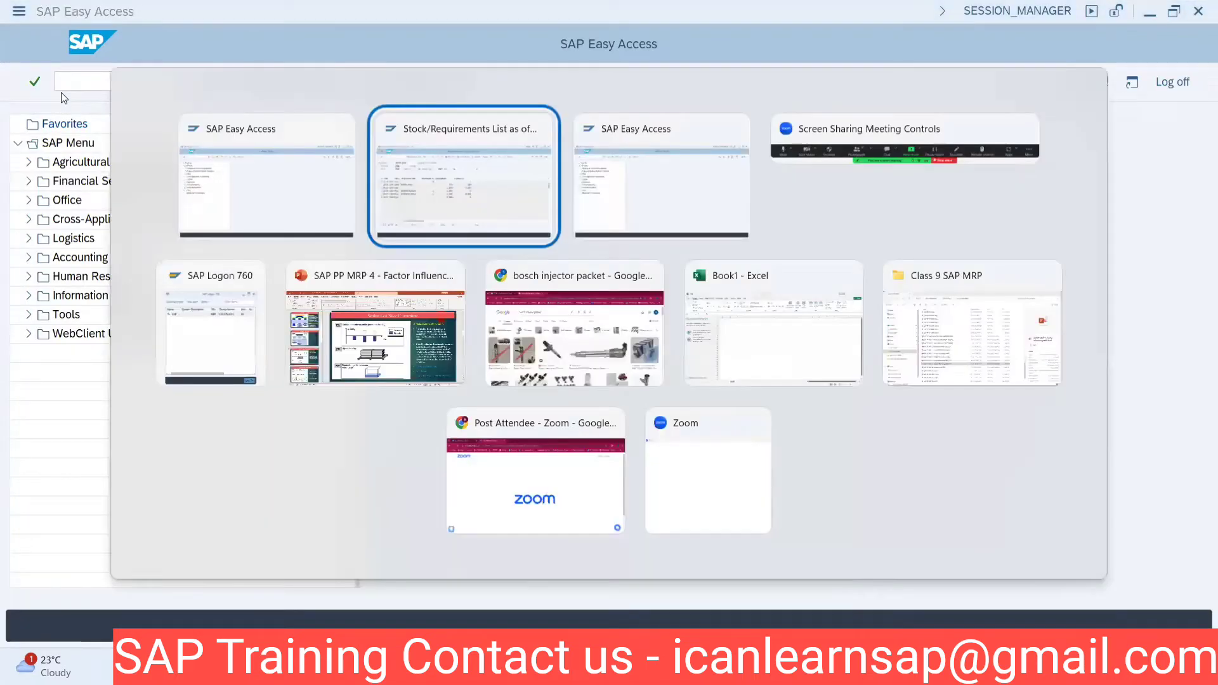
{"action": "key", "text": "alt+Tab"}
{"action": "type", "text": "/nm"}
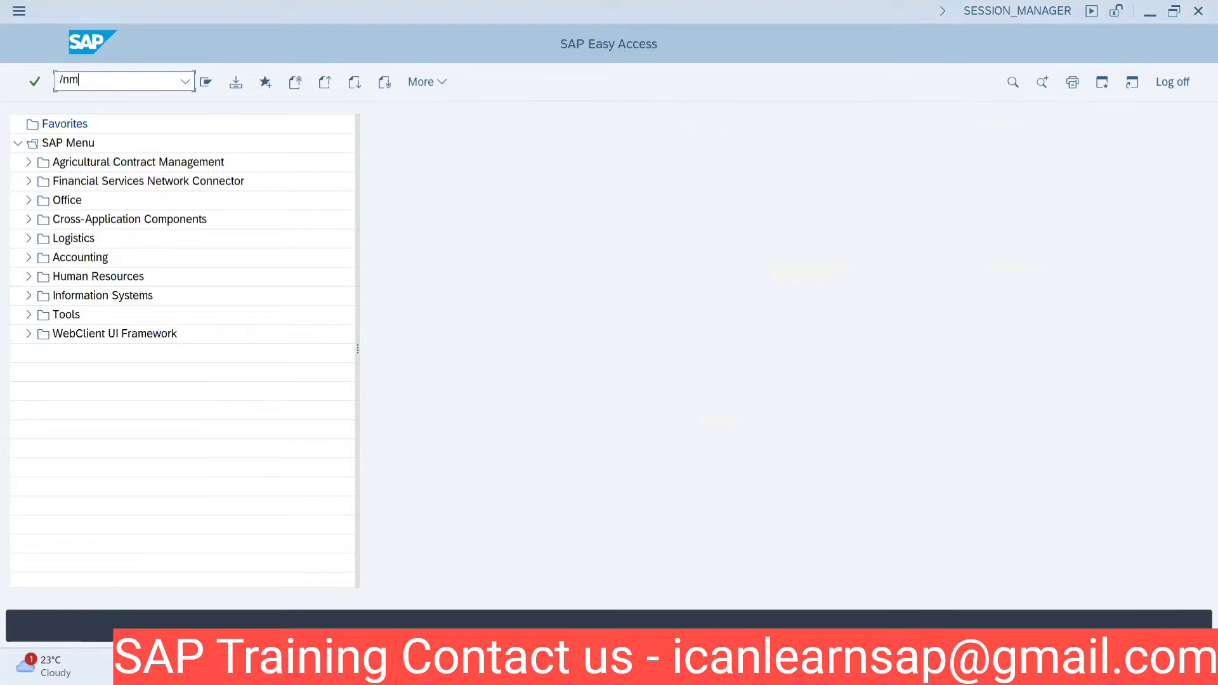
{"action": "type", "text": "m02"}
{"action": "key", "text": "Return"}
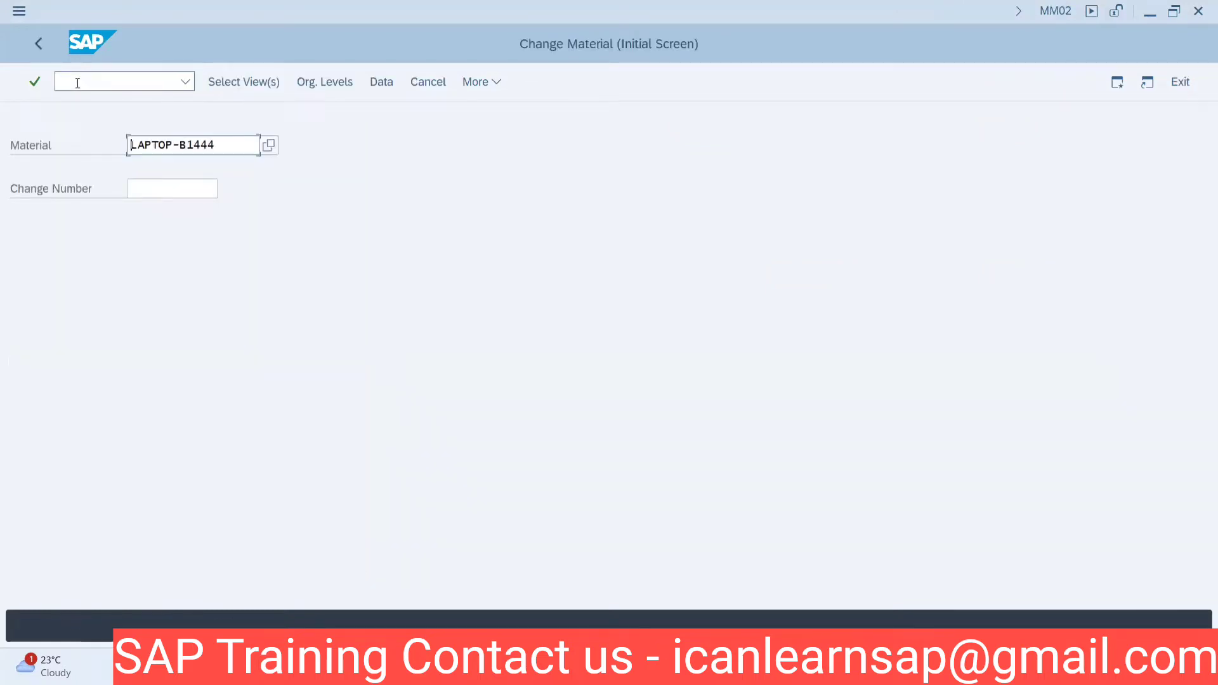
{"action": "key", "text": "Return"}
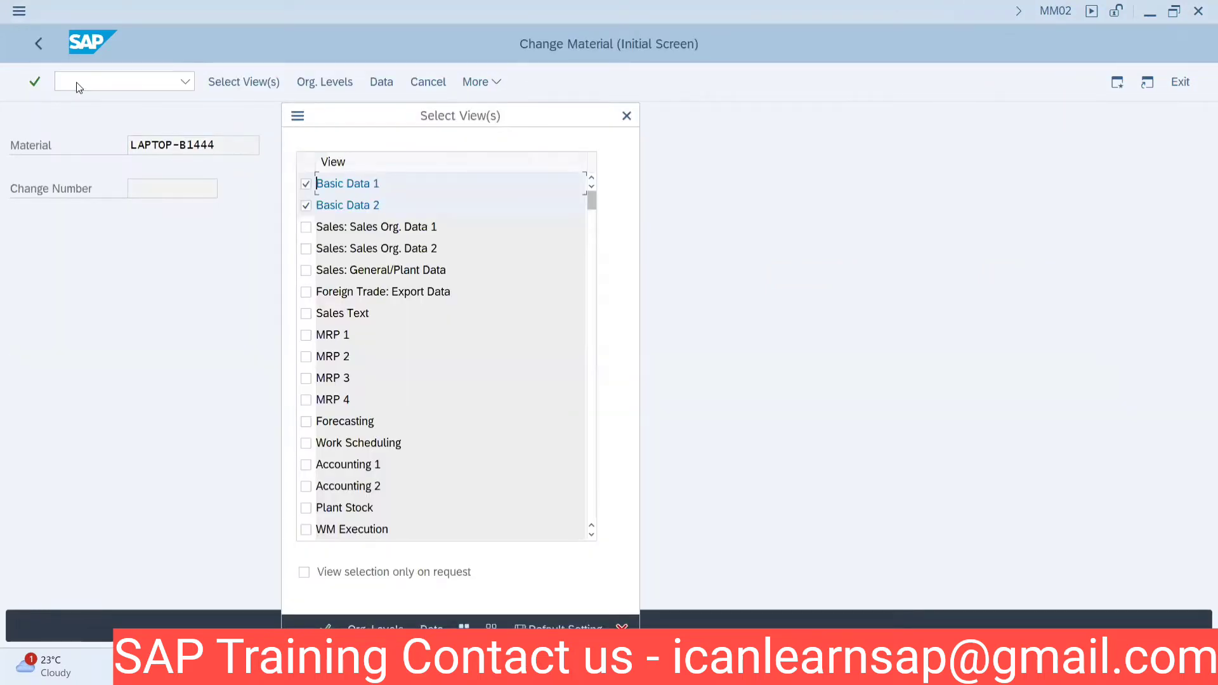
{"action": "key", "text": "Return"}
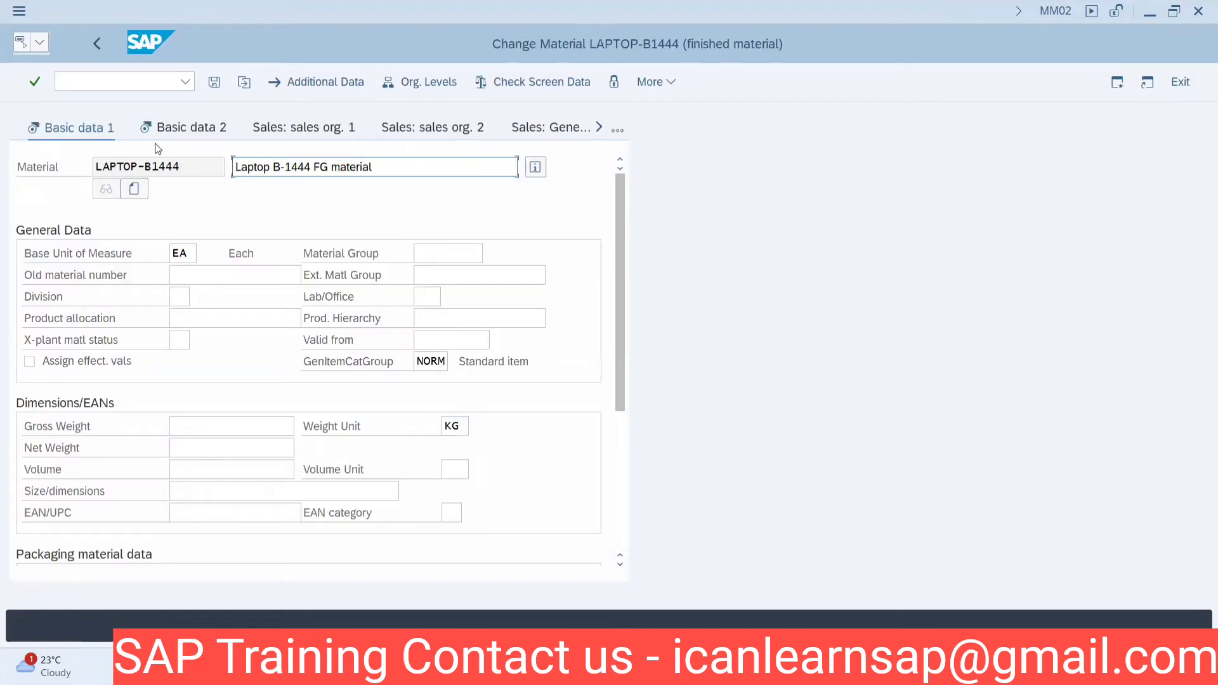
{"action": "key", "text": "alt+Tab"}
{"action": "key", "text": "Tab"}
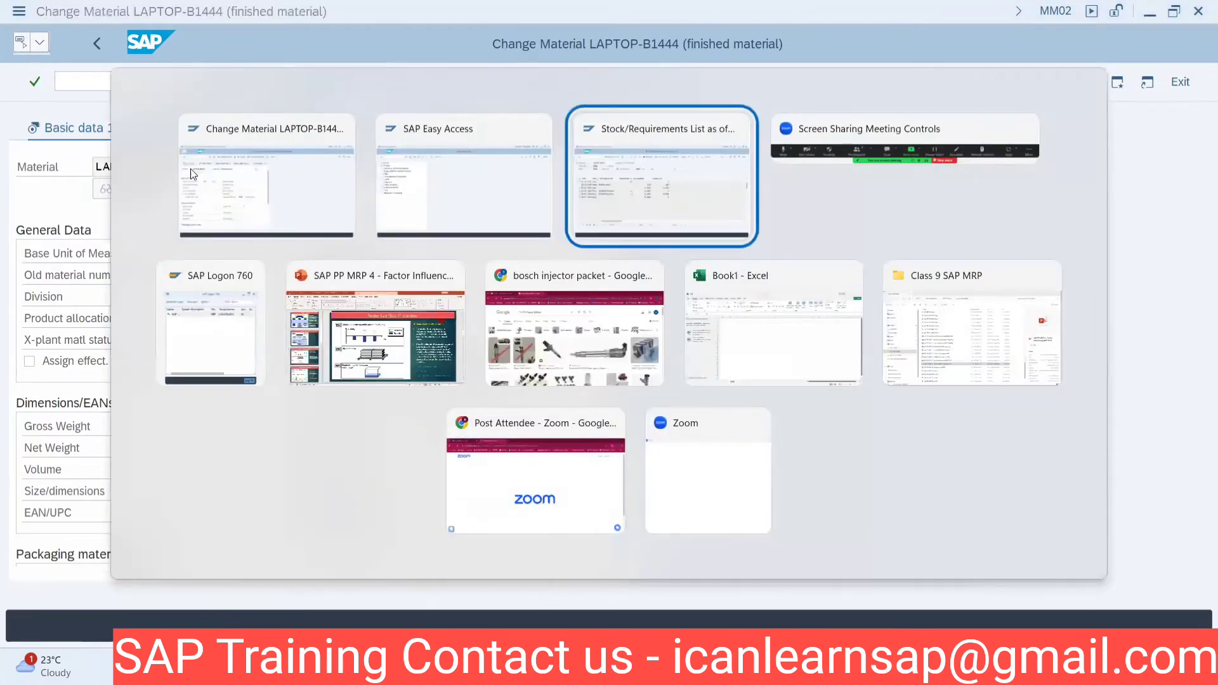
Load the stock/requirements list for LAPTOP-B144, then for LAPTOP-B14.
{"action": "key", "text": "BackSpace"}
{"action": "key", "text": "Return"}
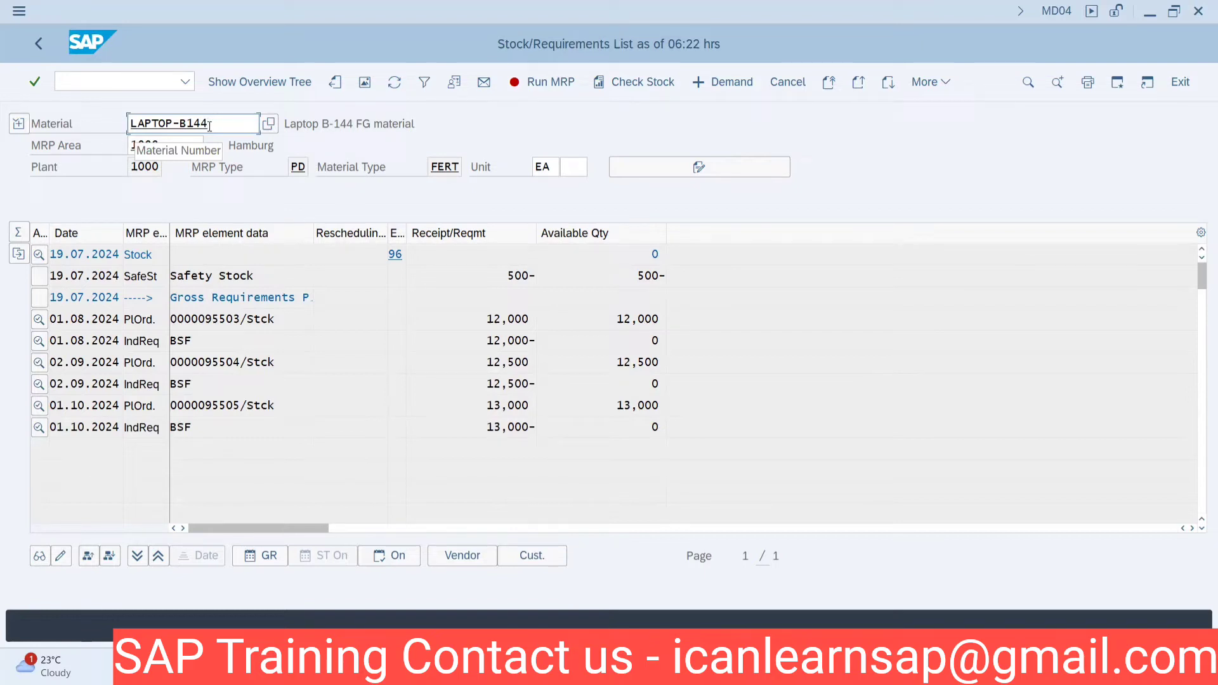
{"action": "key", "text": "BackSpace"}
{"action": "key", "text": "Return"}
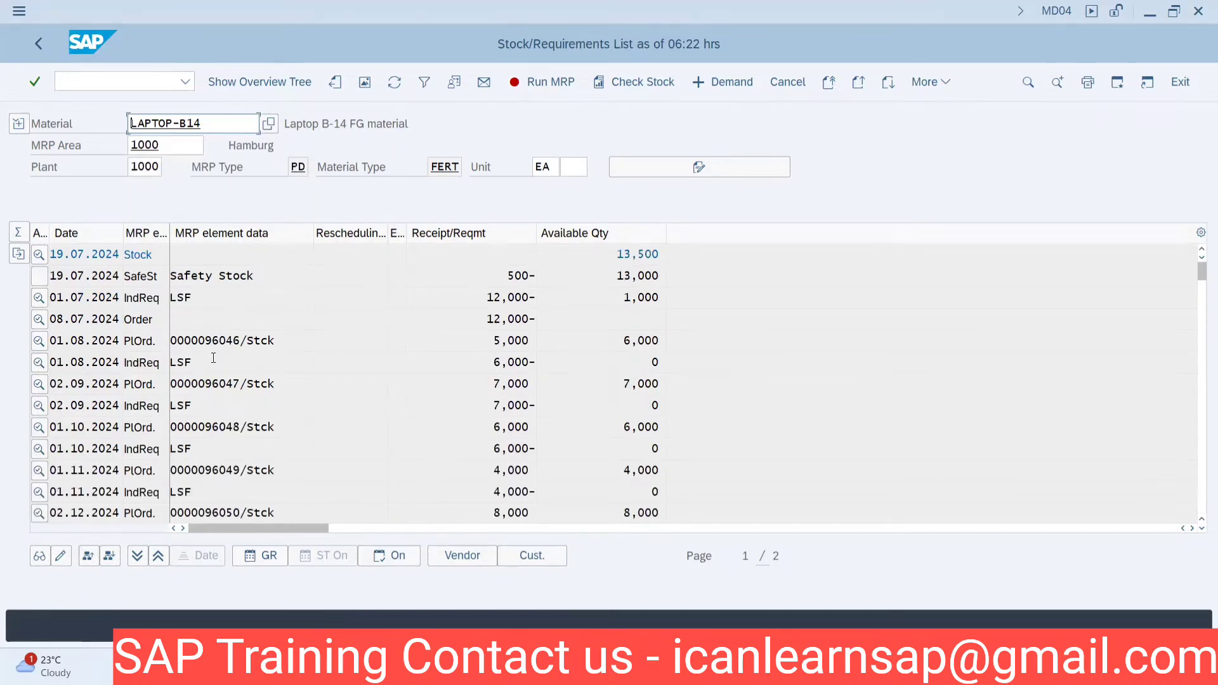
{"action": "left_click_drag", "start_coordinate": [200, 123], "coordinate": [121, 117]}
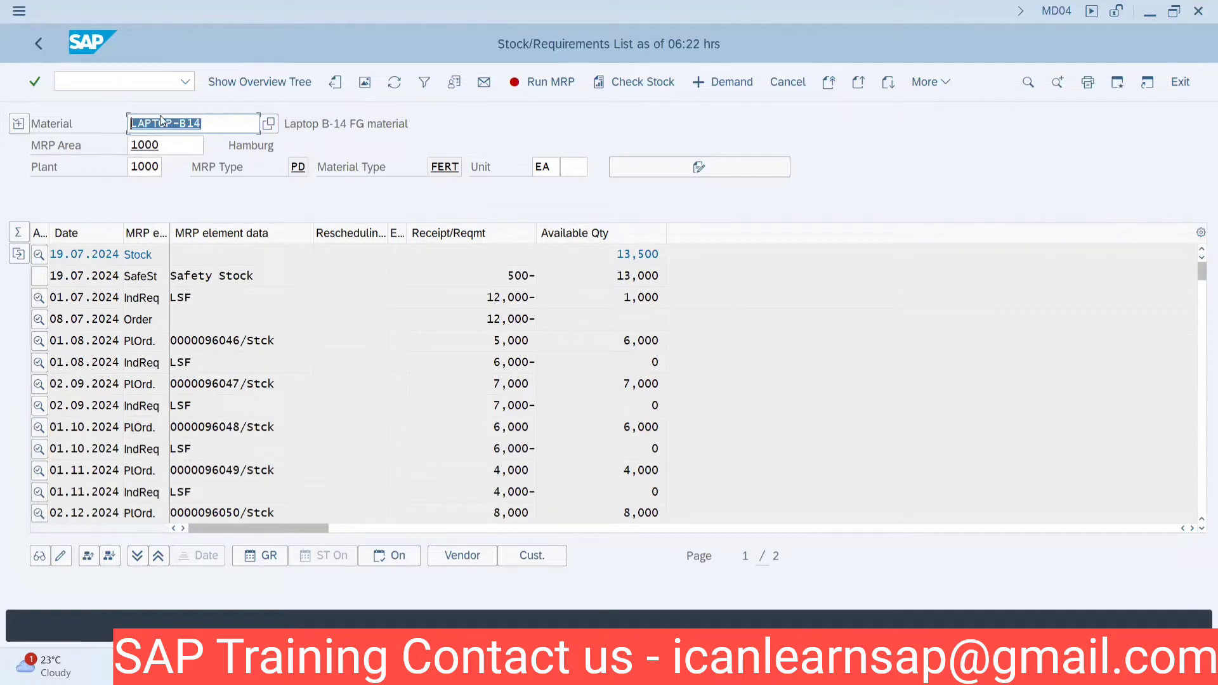
Verify LAPTOP-B14's EX lot size in the header details, review the list, and exit.
{"action": "left_click", "coordinate": [18, 124]}
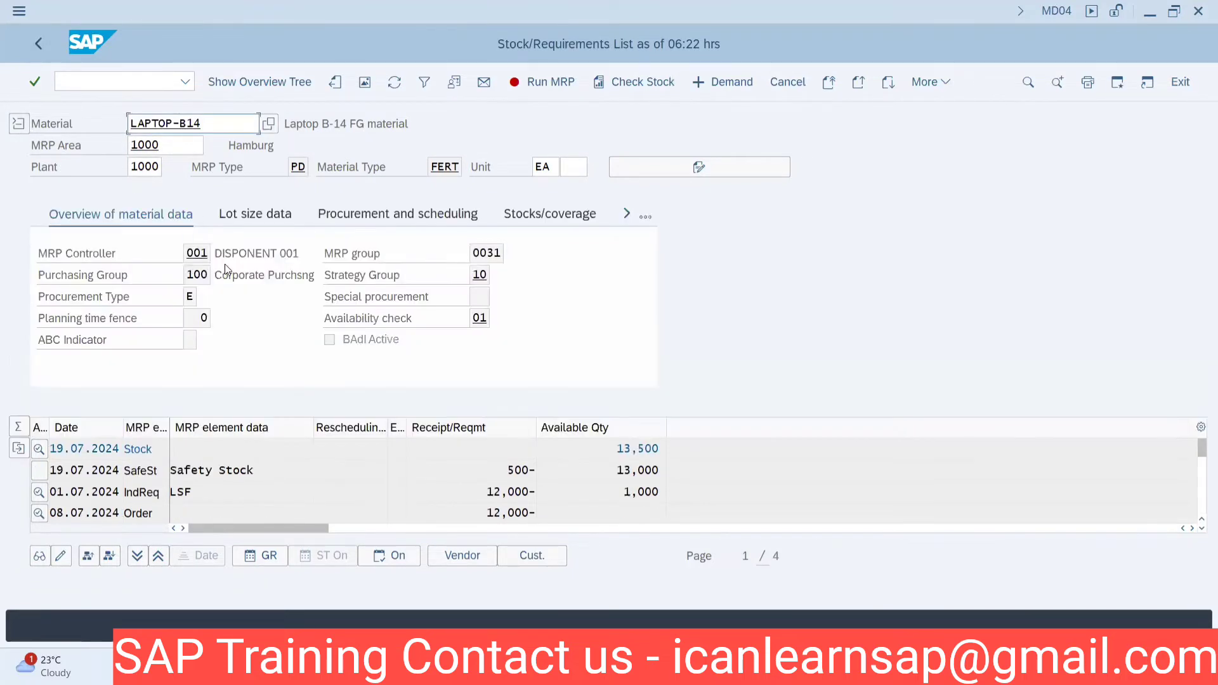
{"action": "left_click", "coordinate": [257, 217]}
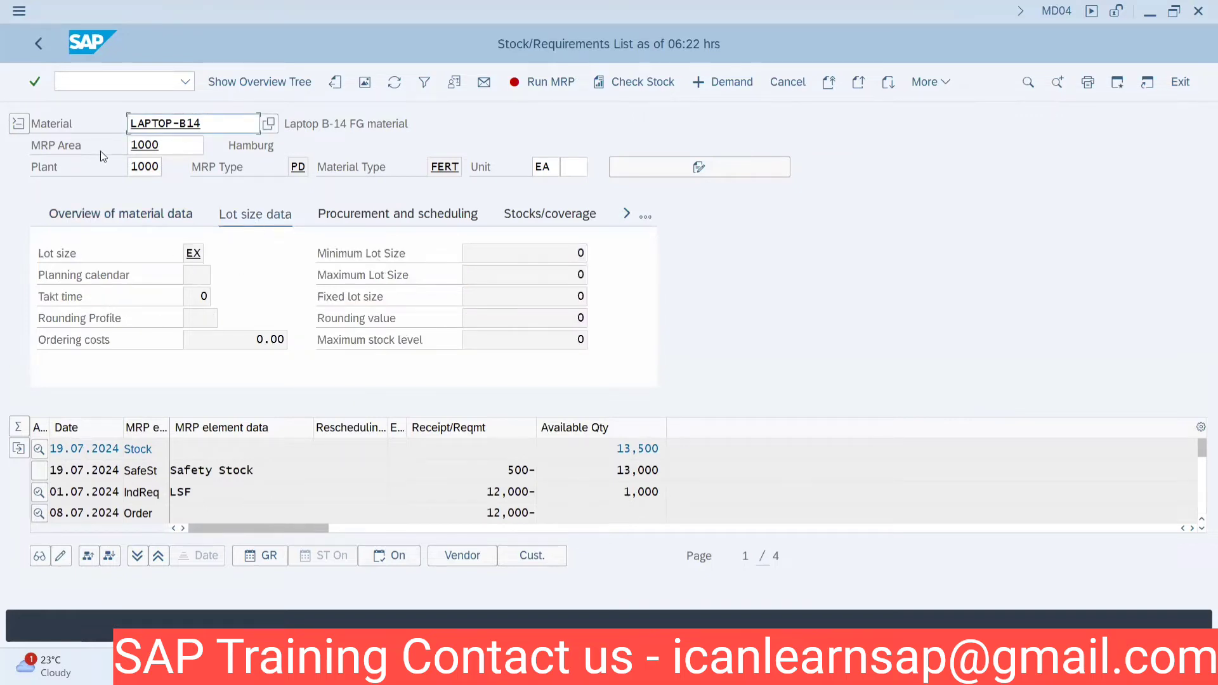
{"action": "left_click", "coordinate": [17, 124]}
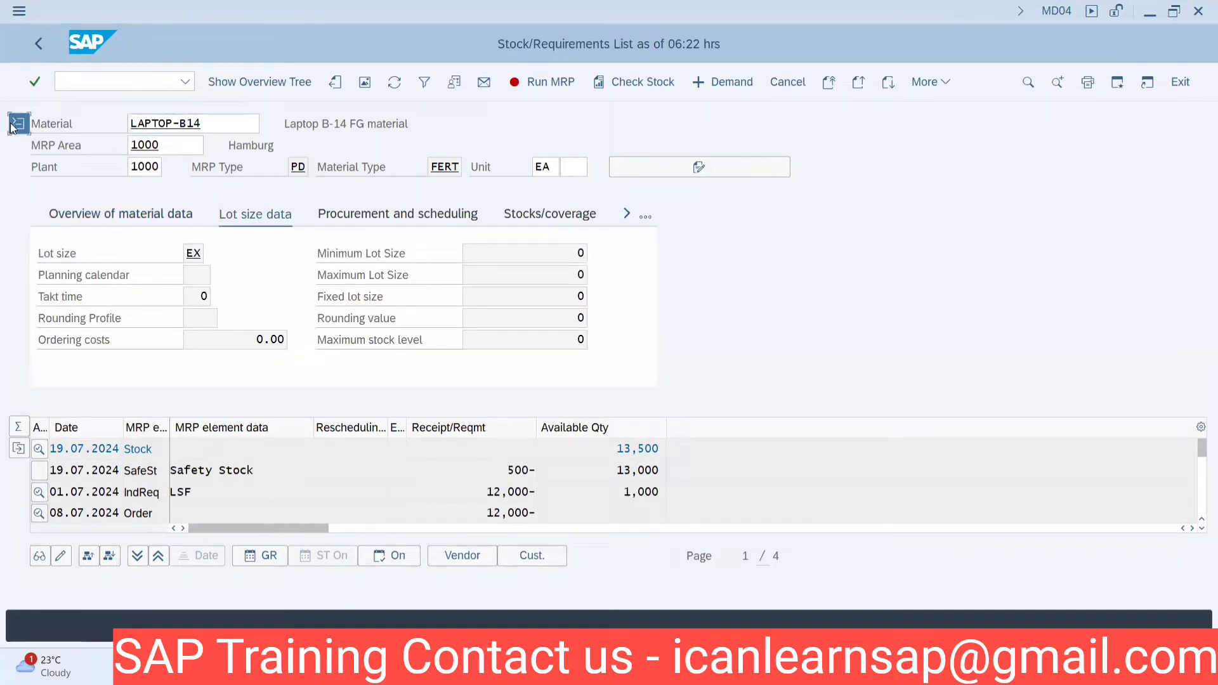
{"action": "scroll", "coordinate": [285, 362], "scroll_direction": "down", "scroll_amount": 5}
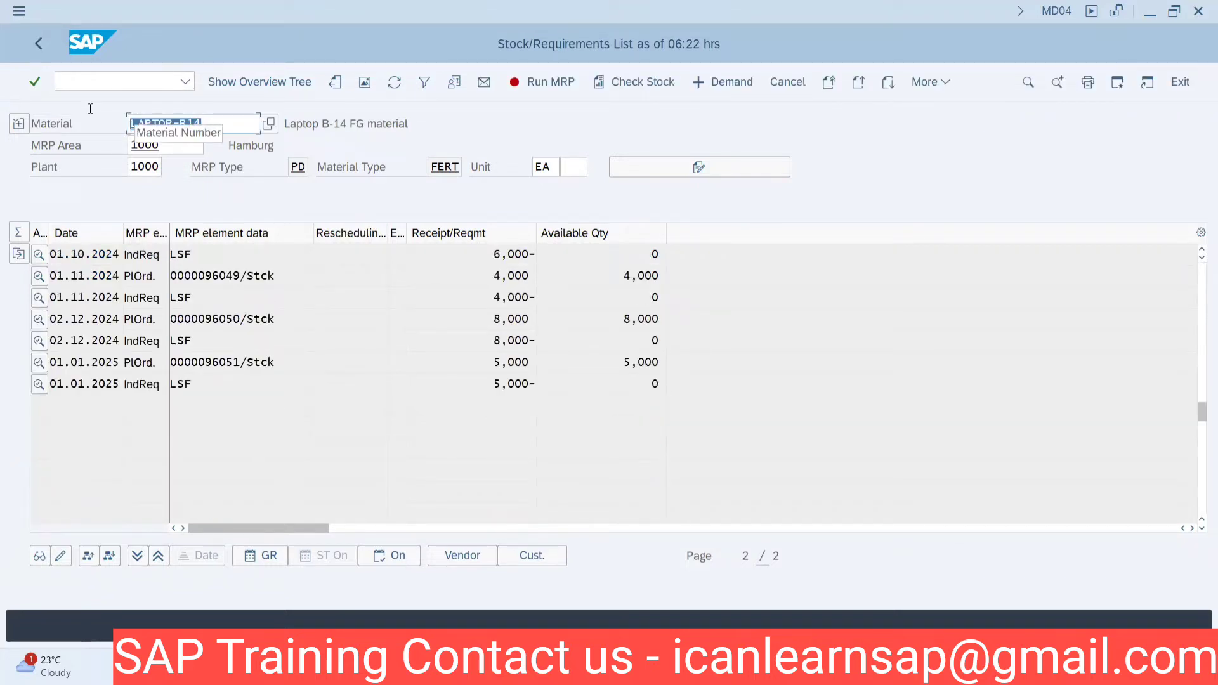
{"action": "left_click_drag", "start_coordinate": [218, 121], "coordinate": [89, 113]}
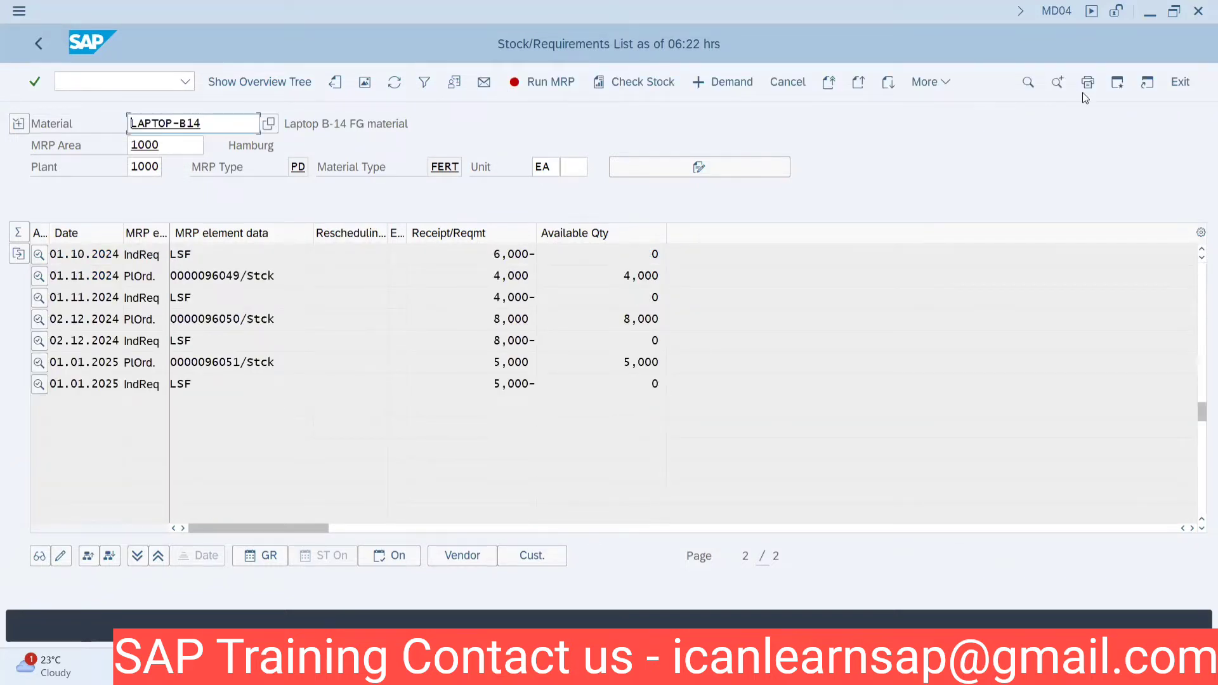
{"action": "left_click", "coordinate": [1117, 82]}
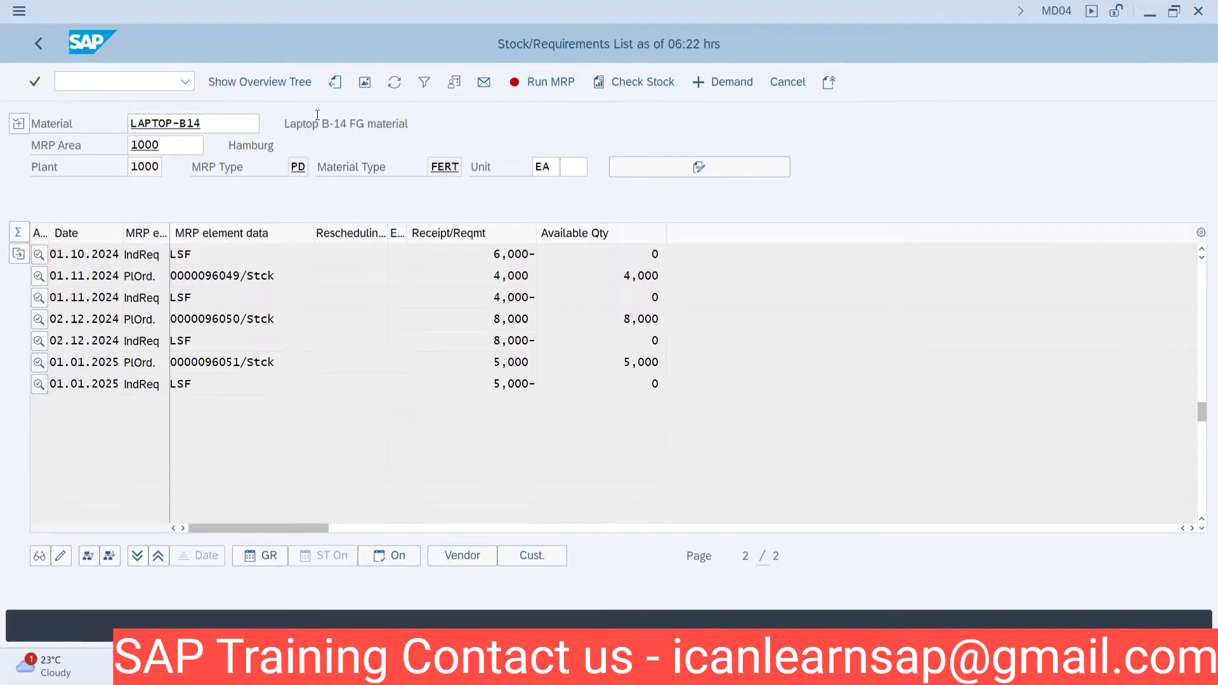
In MD62, select LAPTOP-B14's requirements row, delete it with confirmation, and save.
{"action": "type", "text": "md"}
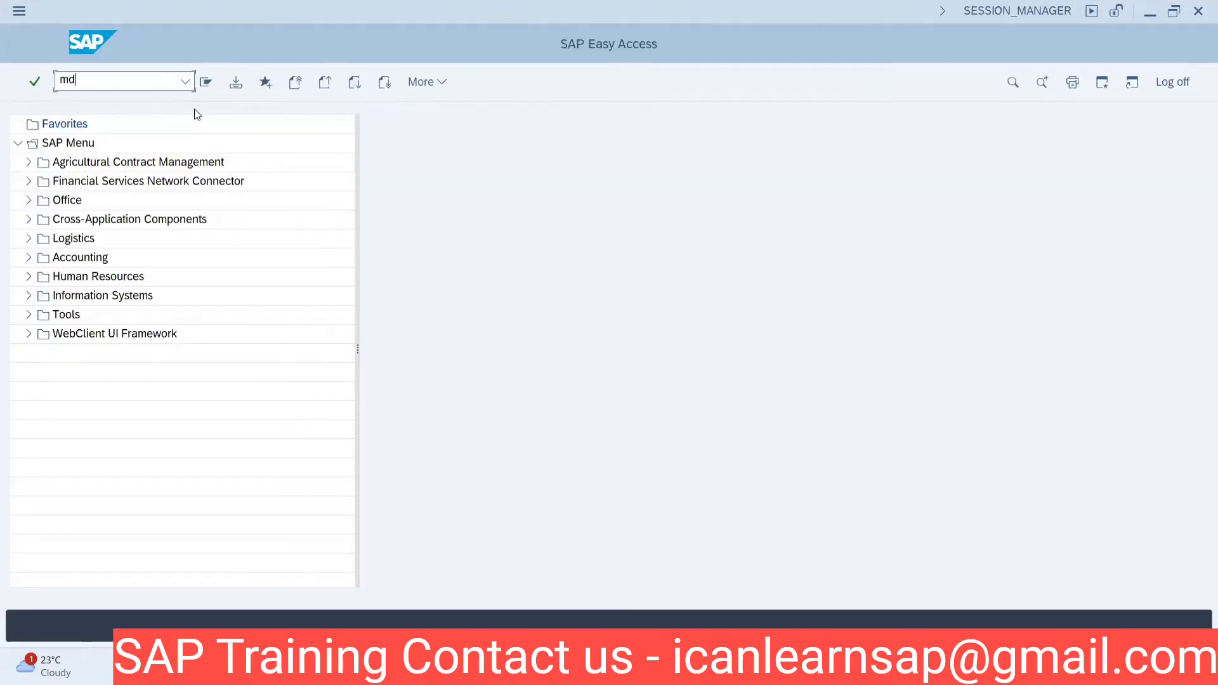
{"action": "type", "text": "62"}
{"action": "key", "text": "Return"}
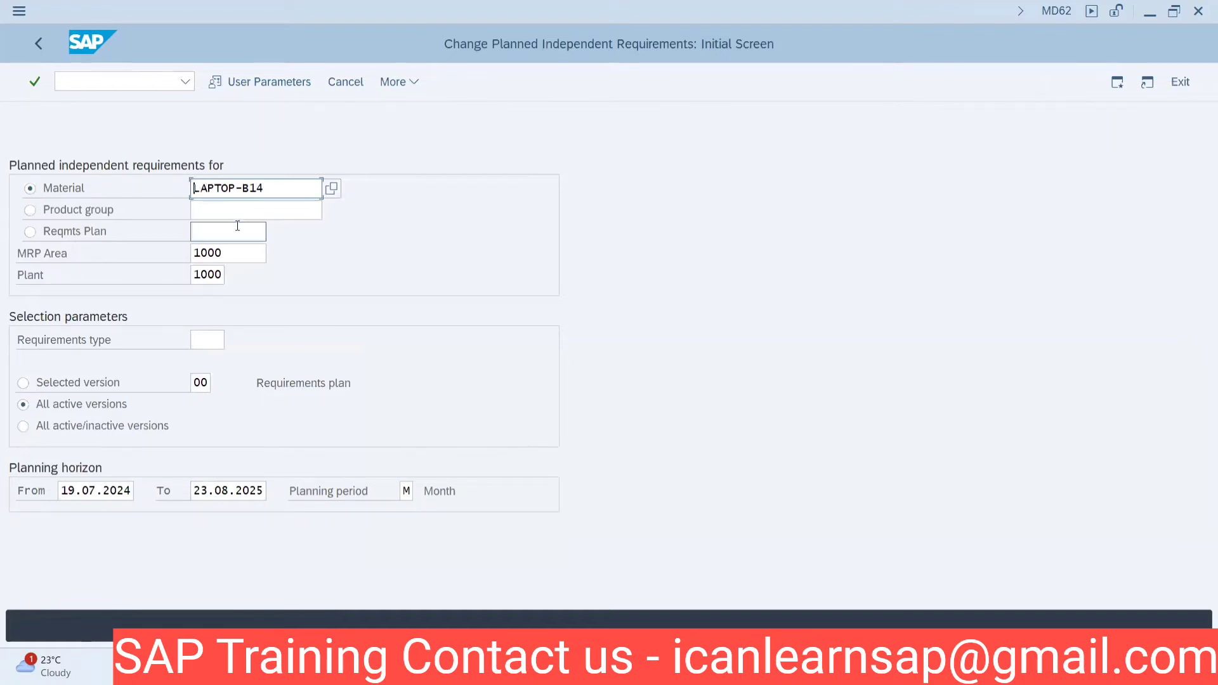
{"action": "key", "text": "Return"}
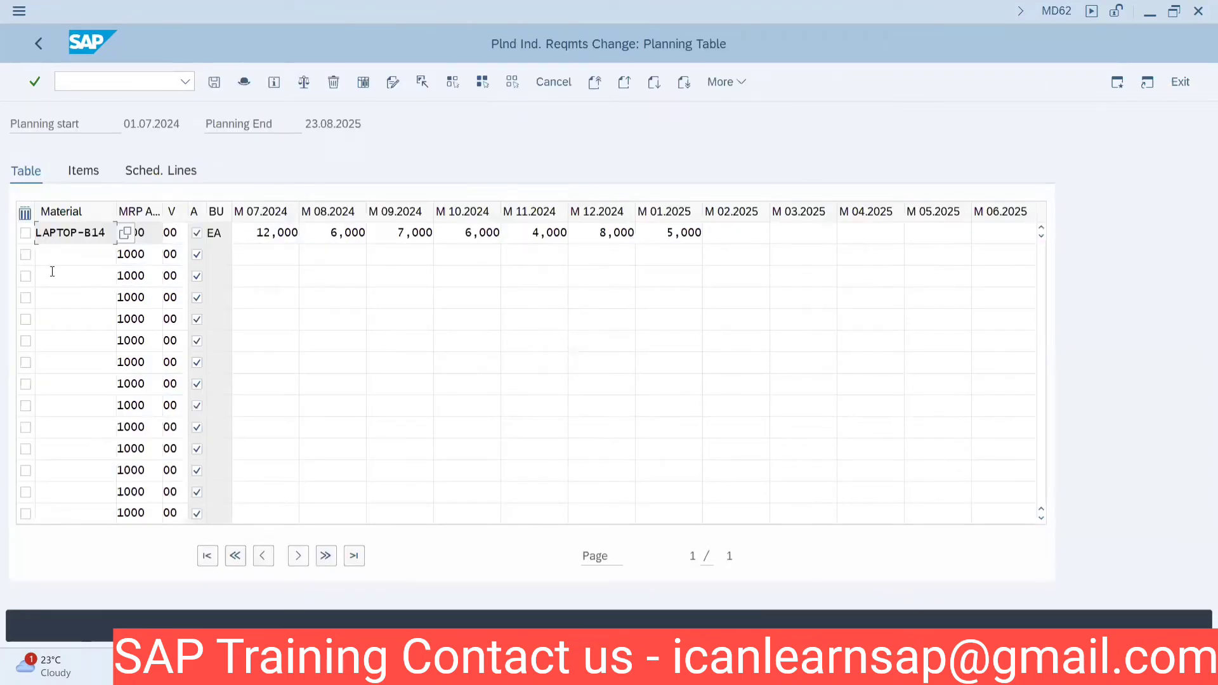
{"action": "left_click", "coordinate": [25, 233]}
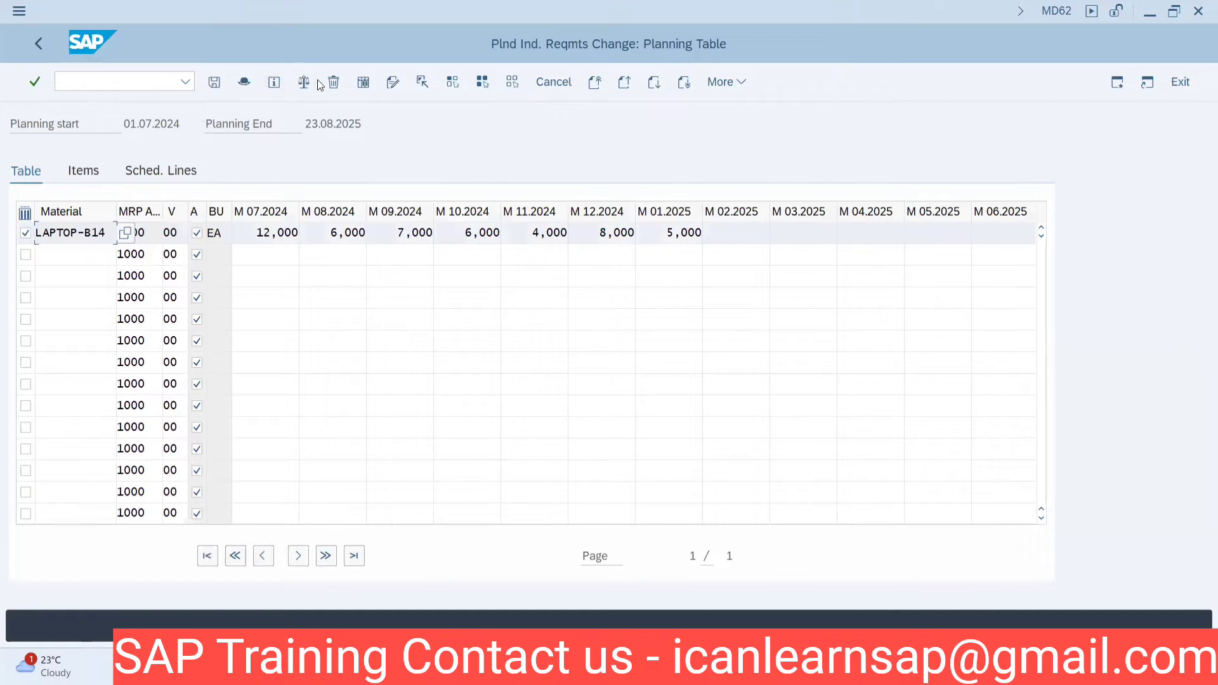
{"action": "left_click", "coordinate": [333, 82]}
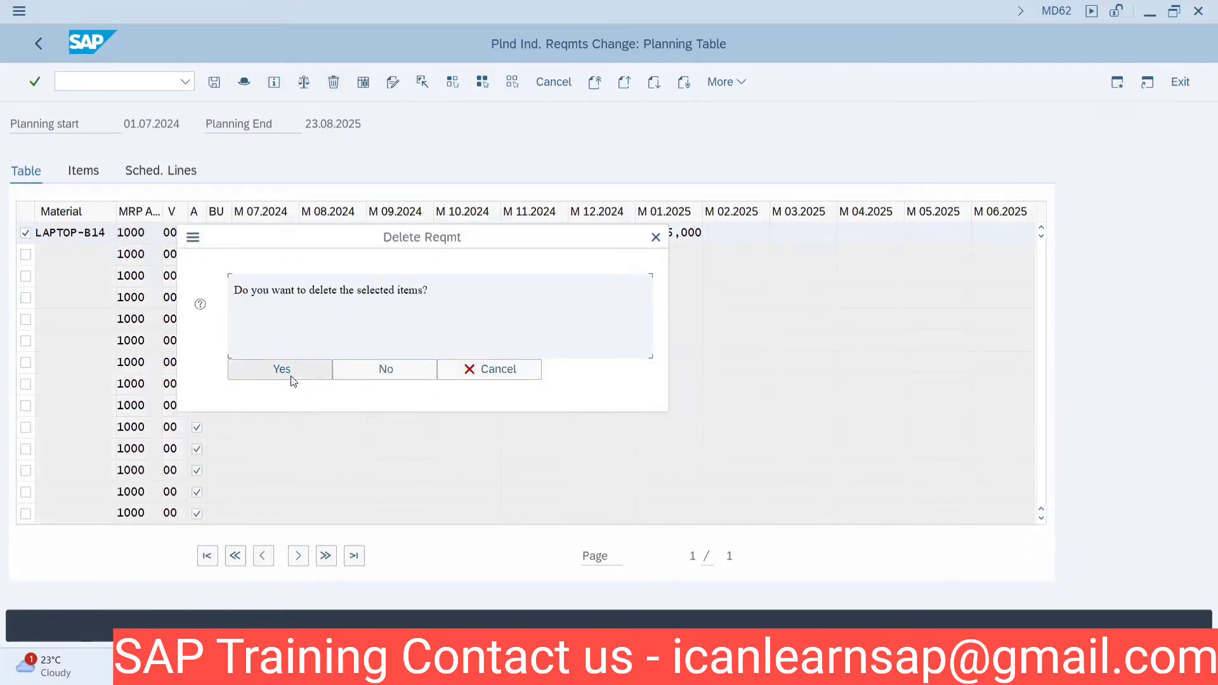
{"action": "left_click", "coordinate": [295, 370]}
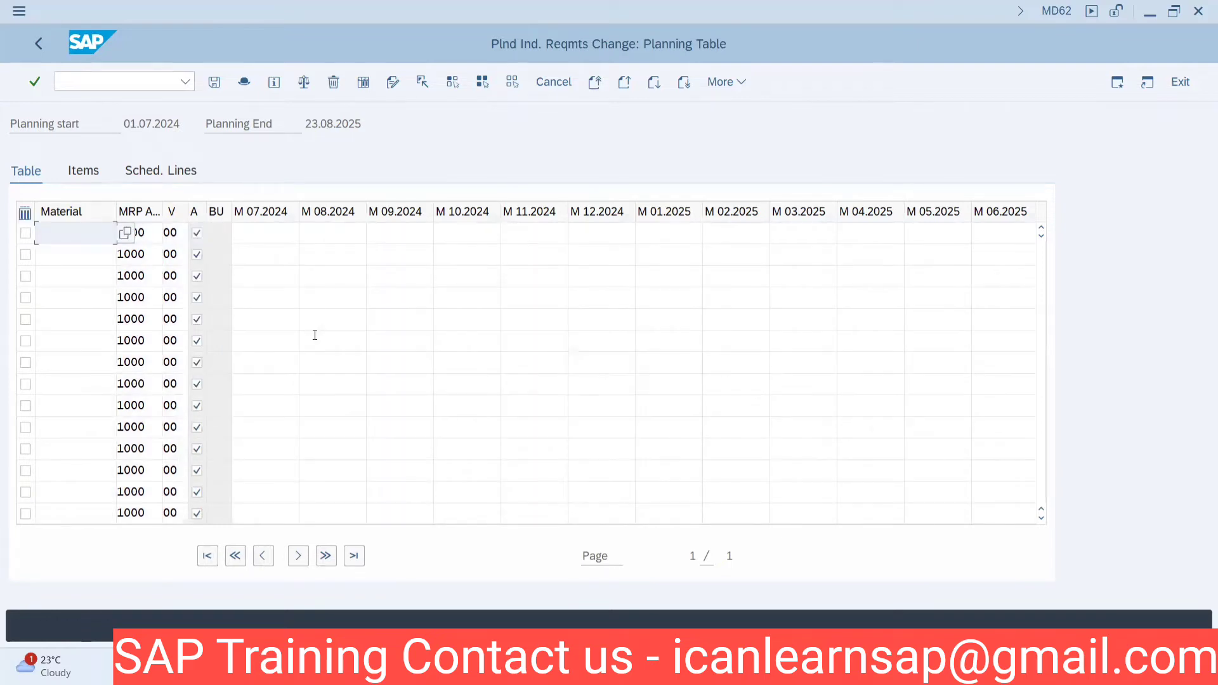
{"action": "key", "text": "alt+Tab"}
{"action": "key", "text": "Escape"}
{"action": "left_click", "coordinate": [214, 83]}
Refresh the stock/requirements list and set up an MD02 run for LAPTOP-B14 with planning mode 3.
{"action": "key", "text": "alt+Tab"}
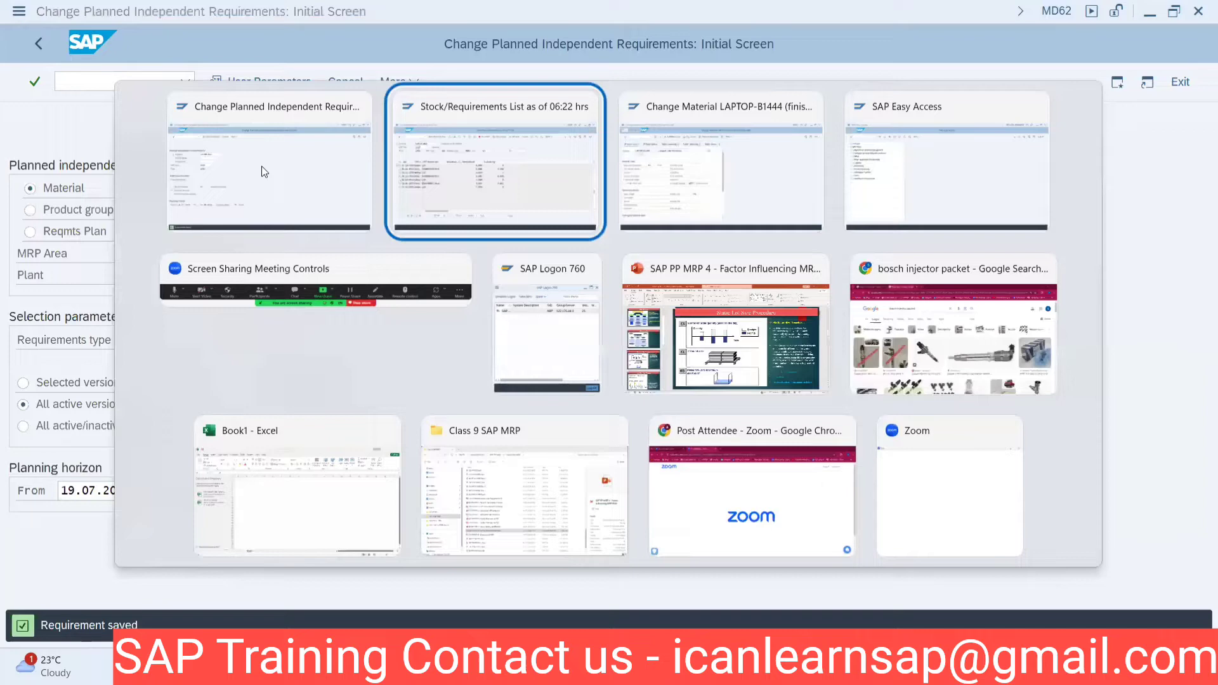
{"action": "left_click", "coordinate": [395, 83]}
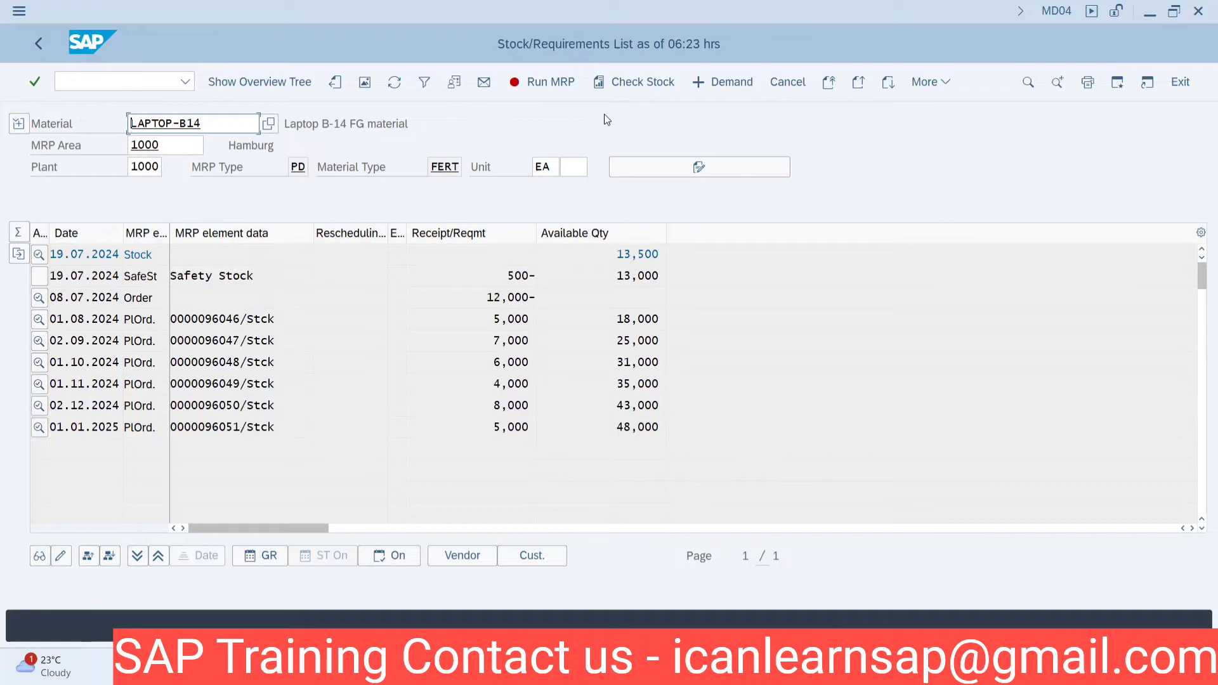
{"action": "left_click", "coordinate": [1120, 82]}
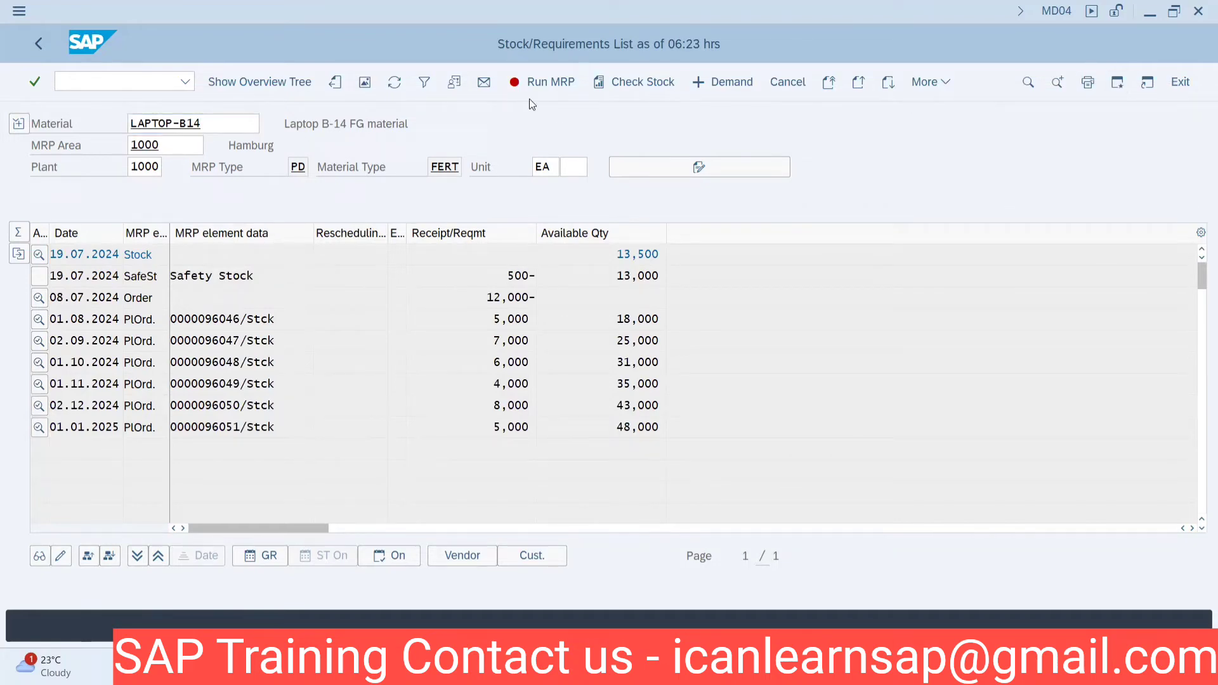
{"action": "type", "text": "m"}
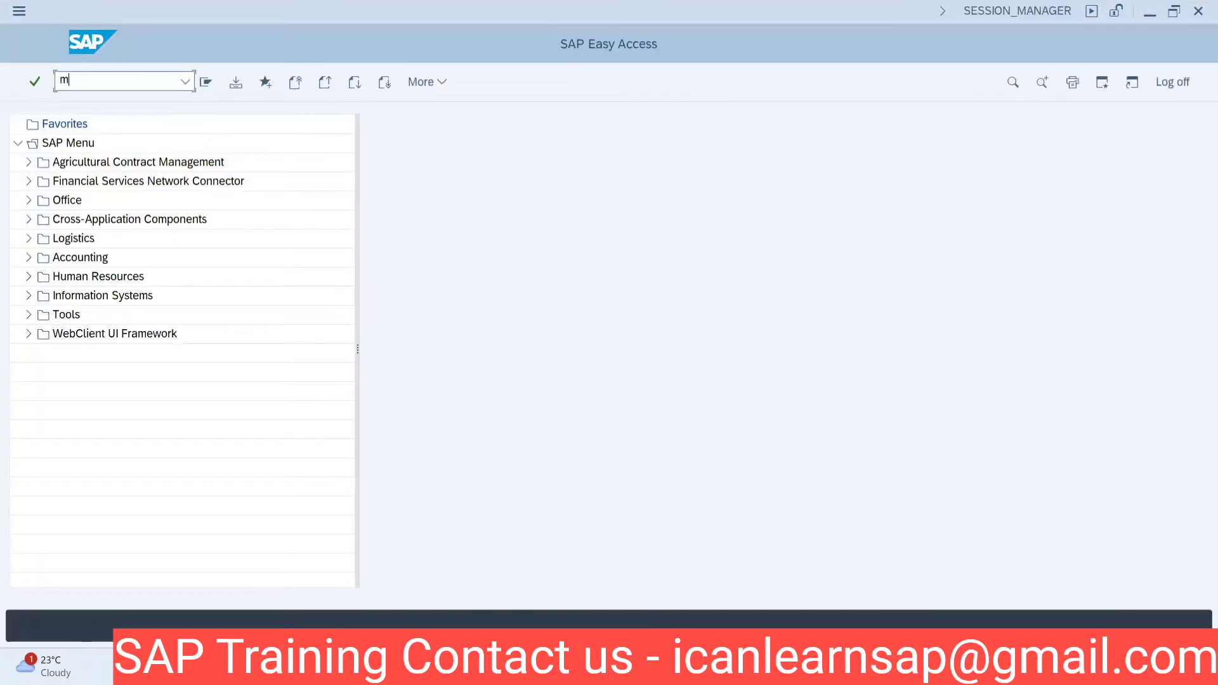
{"action": "type", "text": "d02"}
{"action": "key", "text": "Return"}
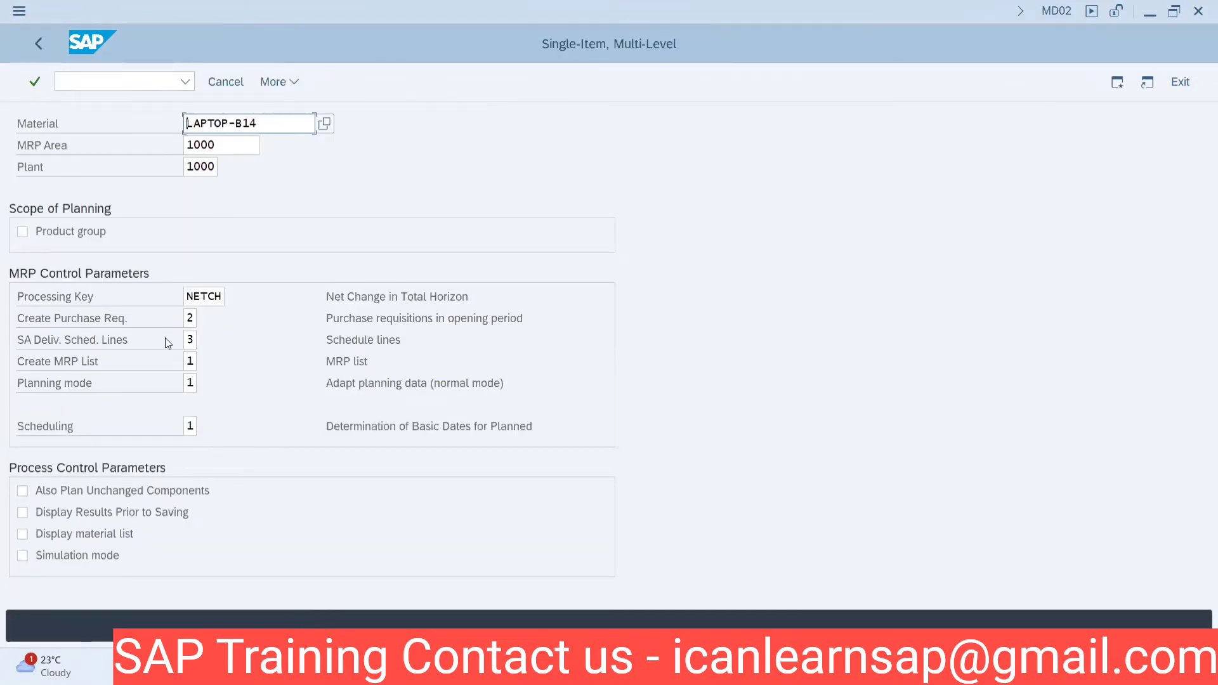
{"action": "left_click", "coordinate": [190, 383]}
{"action": "key", "text": "Delete"}
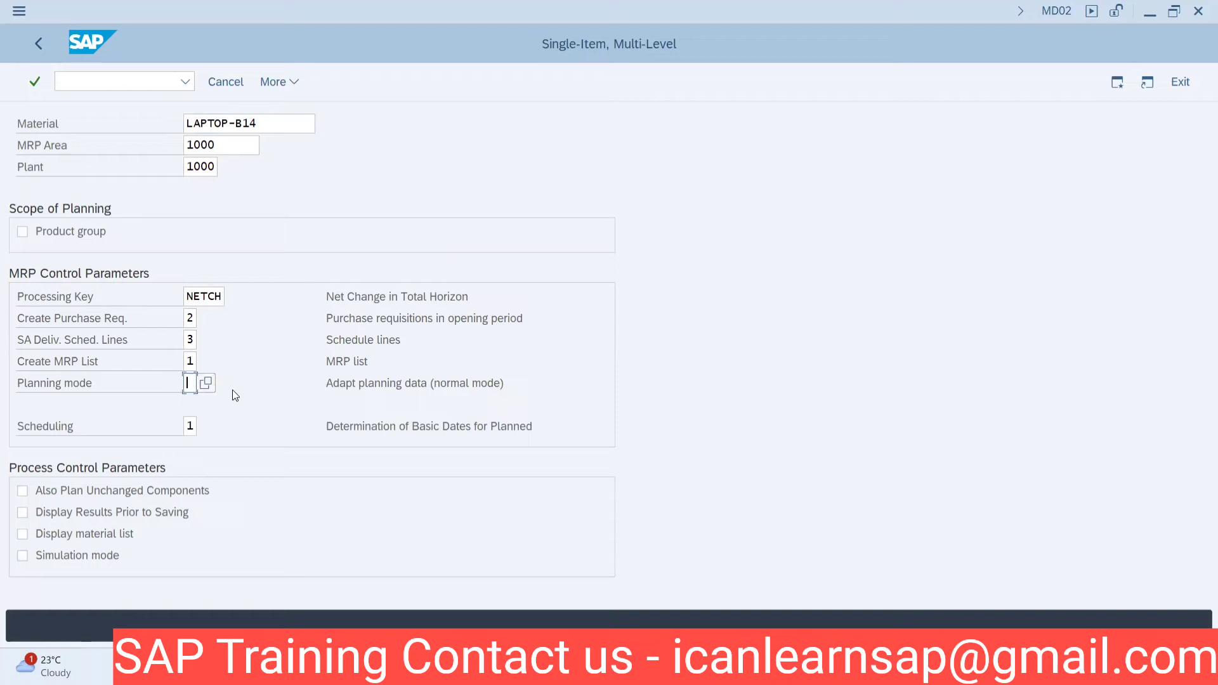
{"action": "type", "text": "3"}
{"action": "key", "text": "Return"}
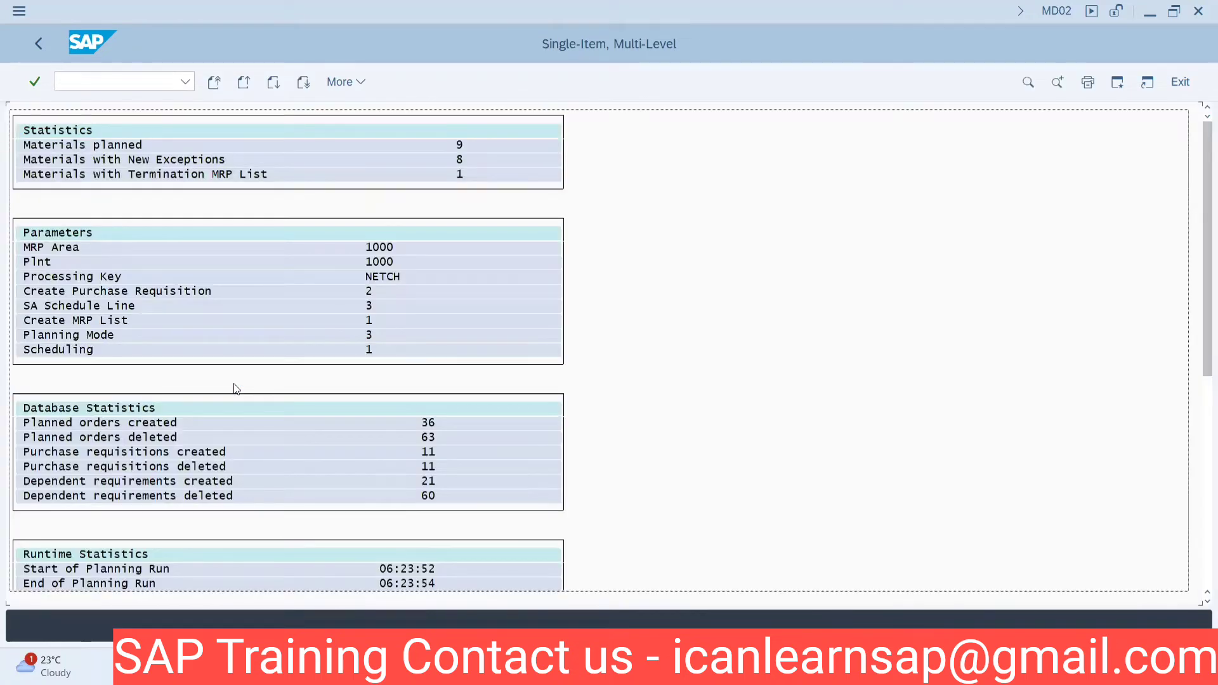
Execute the MRP run and refresh LAPTOP-B14's stock/requirements list.
{"action": "key", "text": "alt+Tab"}
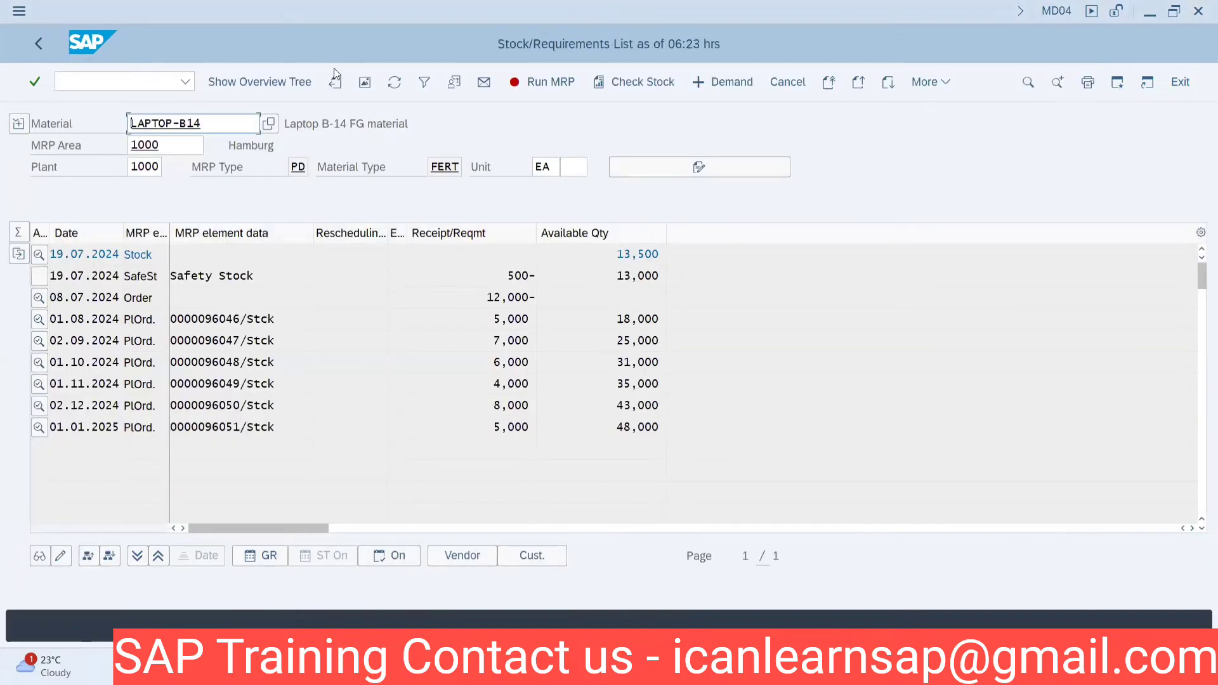
{"action": "left_click", "coordinate": [394, 83]}
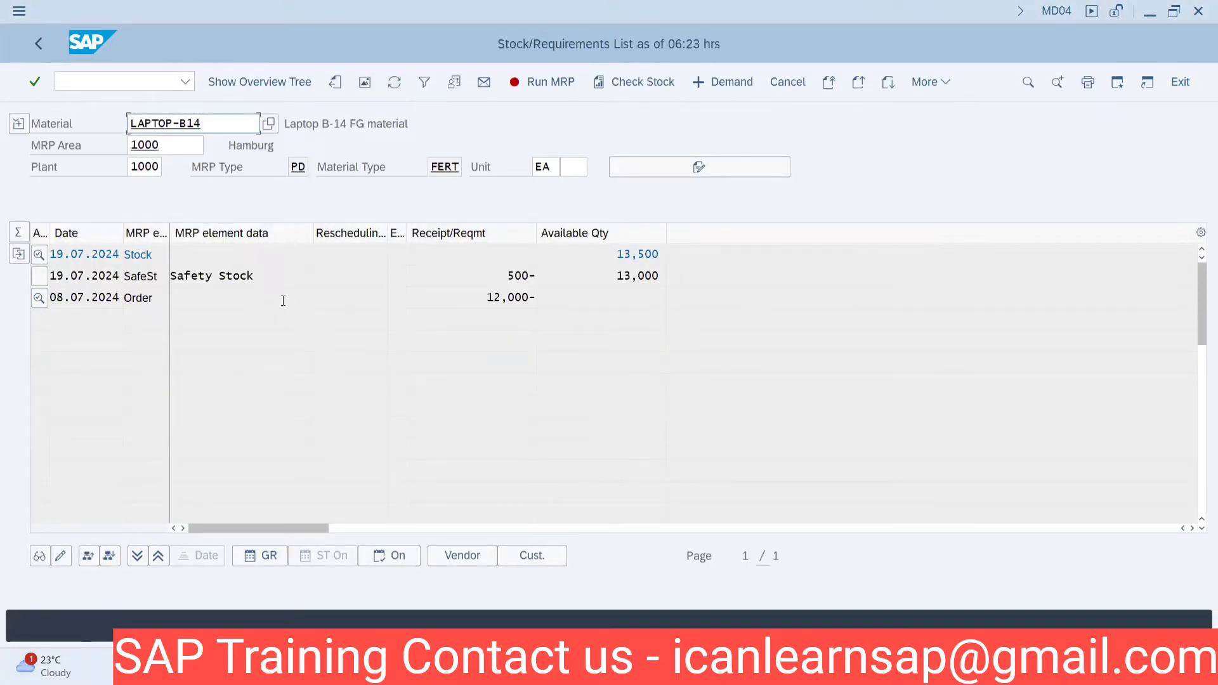
{"action": "left_click", "coordinate": [236, 129]}
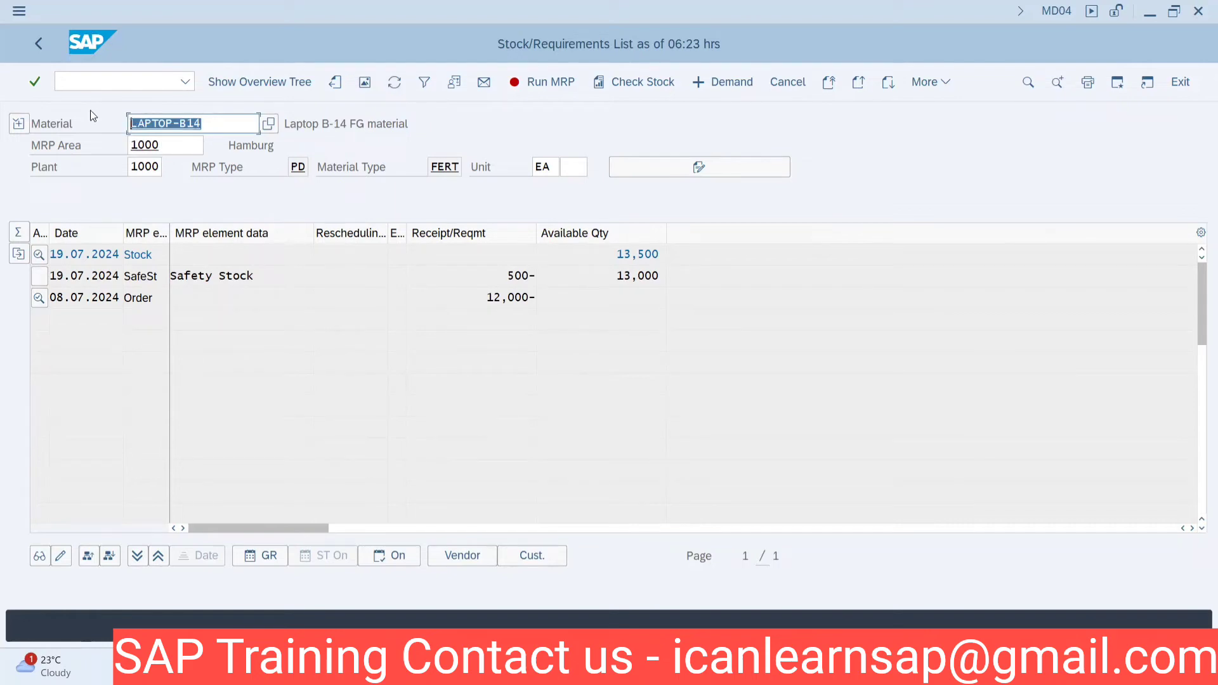
{"action": "key", "text": "alt+Tab"}
{"action": "key", "text": "alt+Tab"}
{"action": "key", "text": "alt+Tab"}
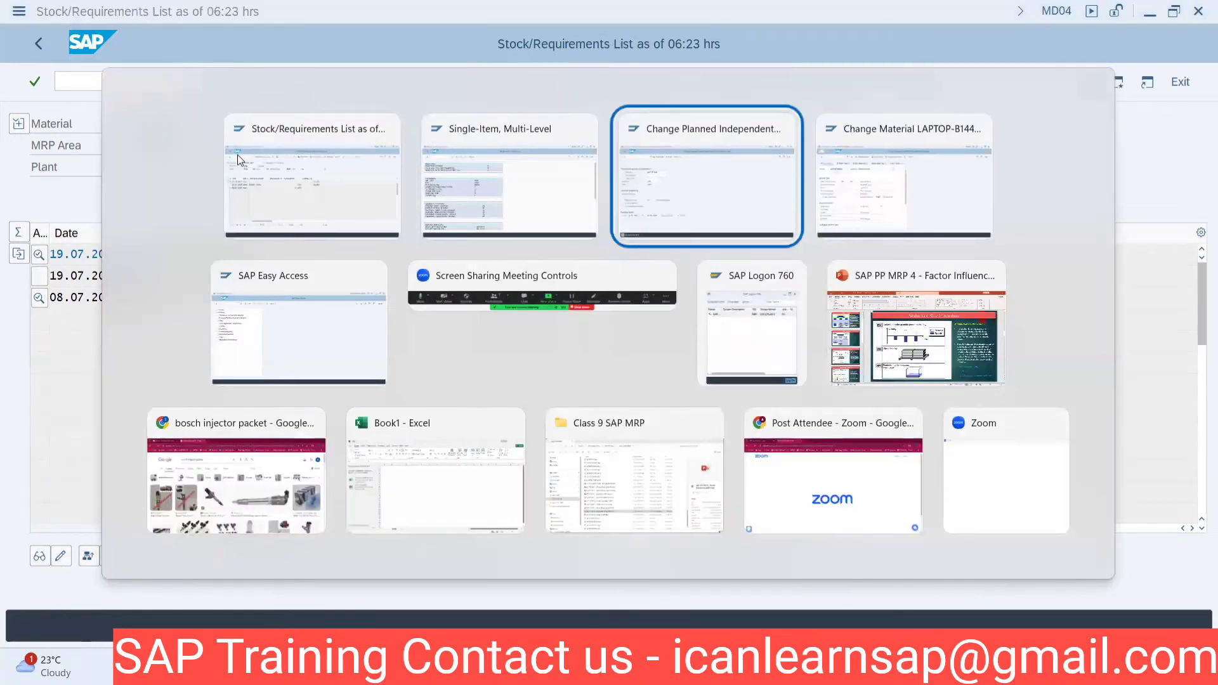
{"action": "key", "text": "alt+Tab"}
{"action": "key", "text": "alt+Tab"}
{"action": "key", "text": "alt+Tab"}
{"action": "key", "text": "alt+Tab"}
{"action": "key", "text": "alt+Tab"}
{"action": "key", "text": "alt+Tab"}
{"action": "key", "text": "alt+Tab"}
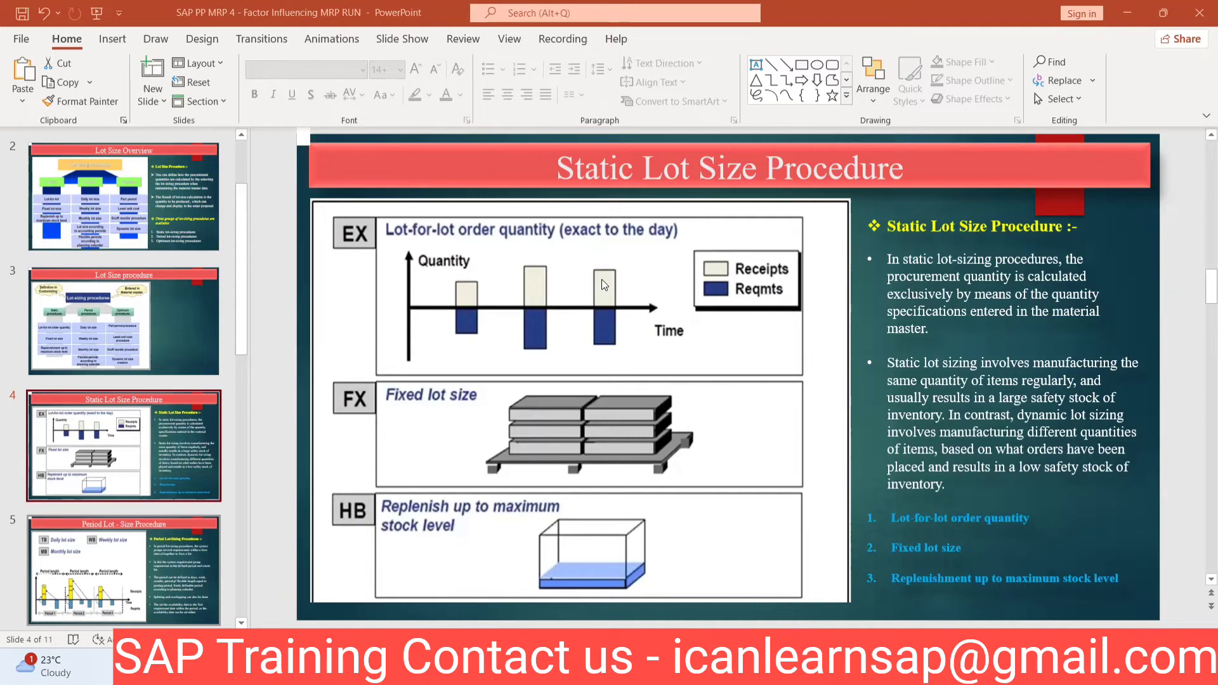
{"action": "key", "text": "alt+Tab"}
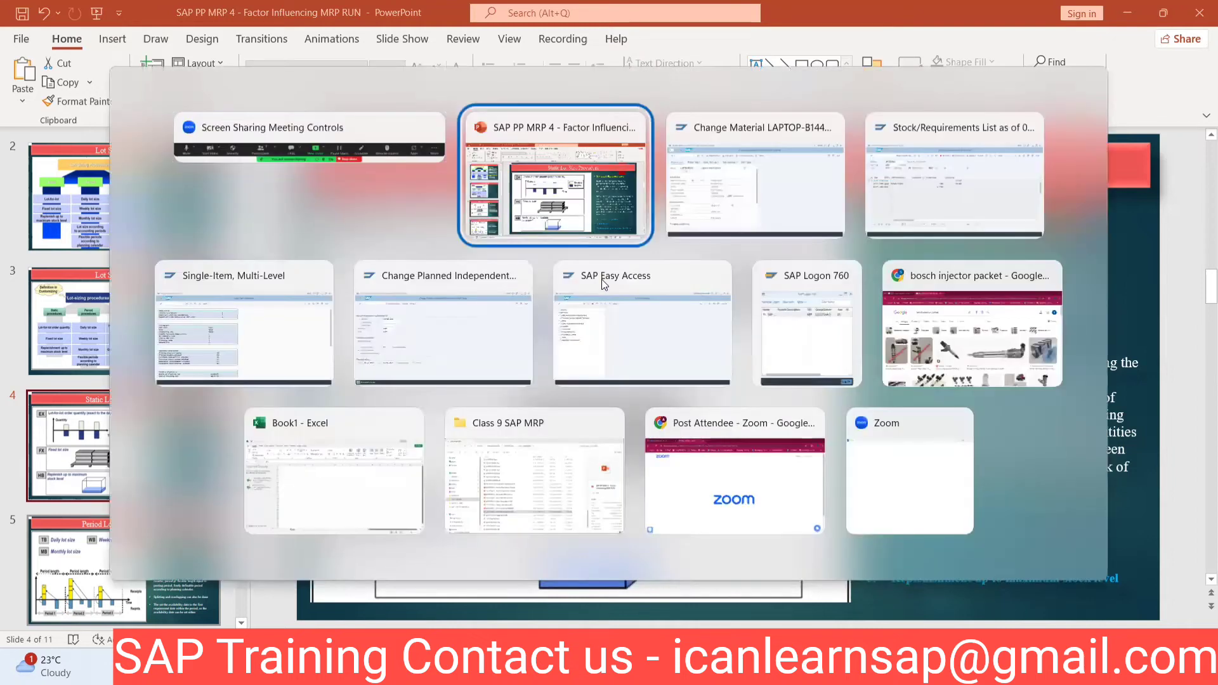
{"action": "key", "text": "alt+Tab"}
{"action": "key", "text": "alt+Tab"}
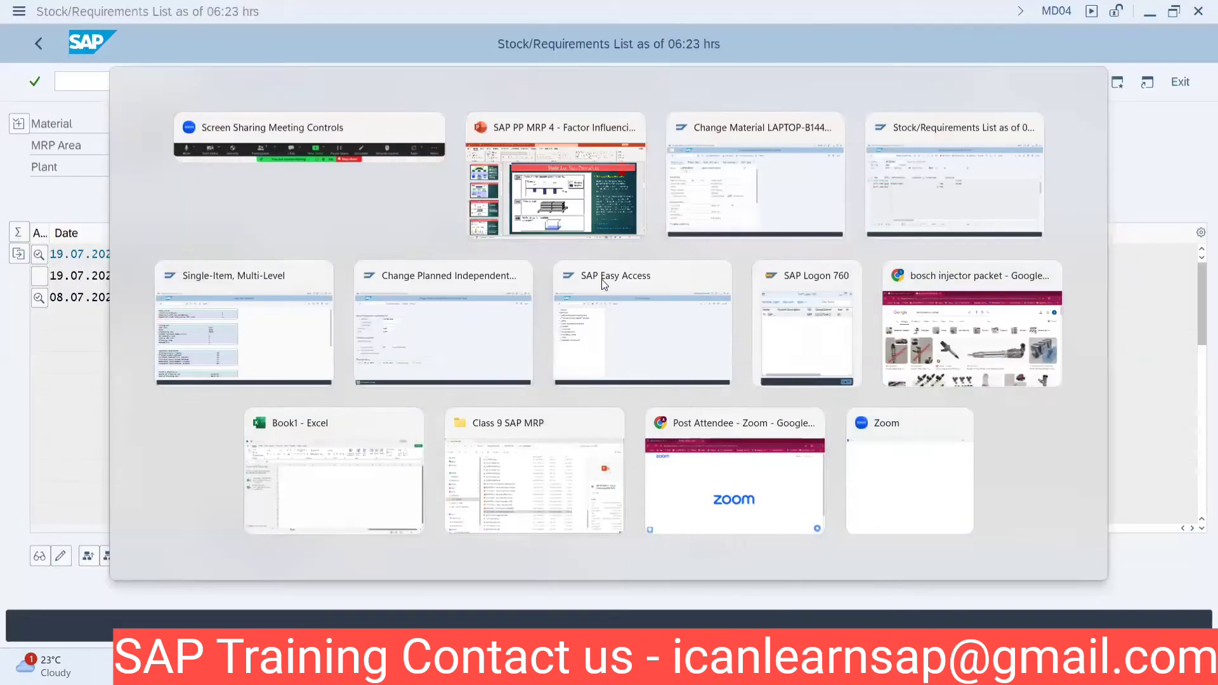
{"action": "key", "text": "alt+Tab"}
{"action": "key", "text": "alt+Tab"}
{"action": "key", "text": "alt+Tab"}
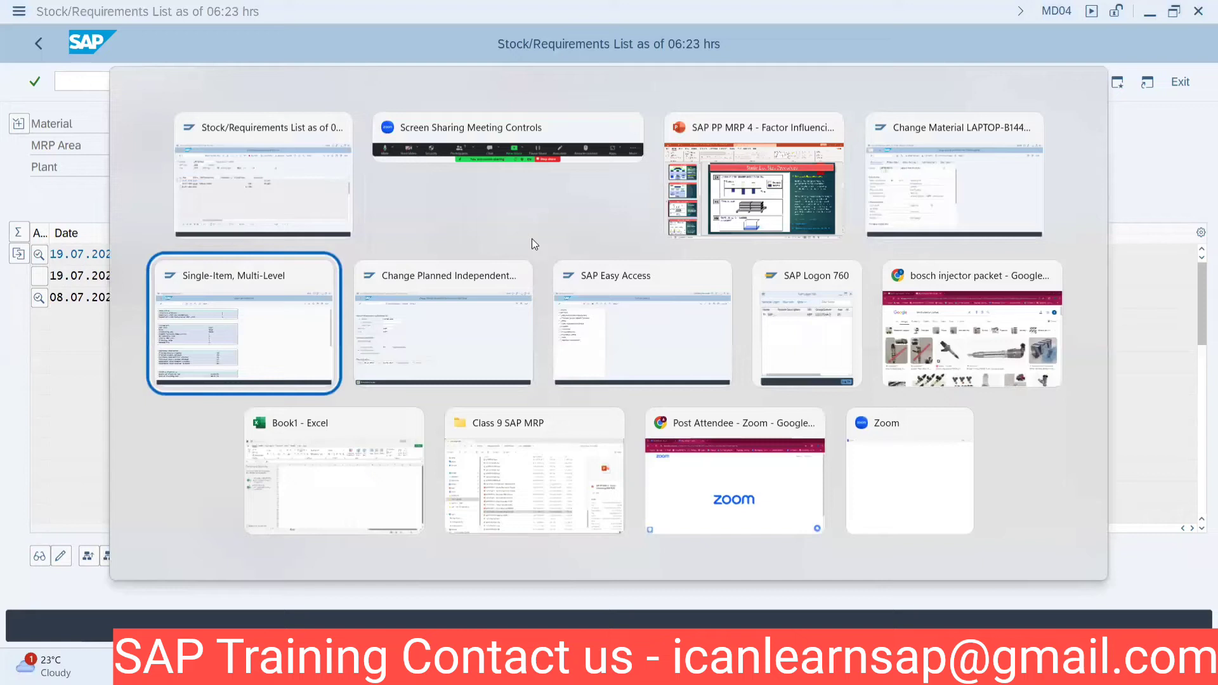
{"action": "key", "text": "alt+Tab"}
Open the MD61 planning table for LAPTOP-B14.
{"action": "key", "text": "Return"}
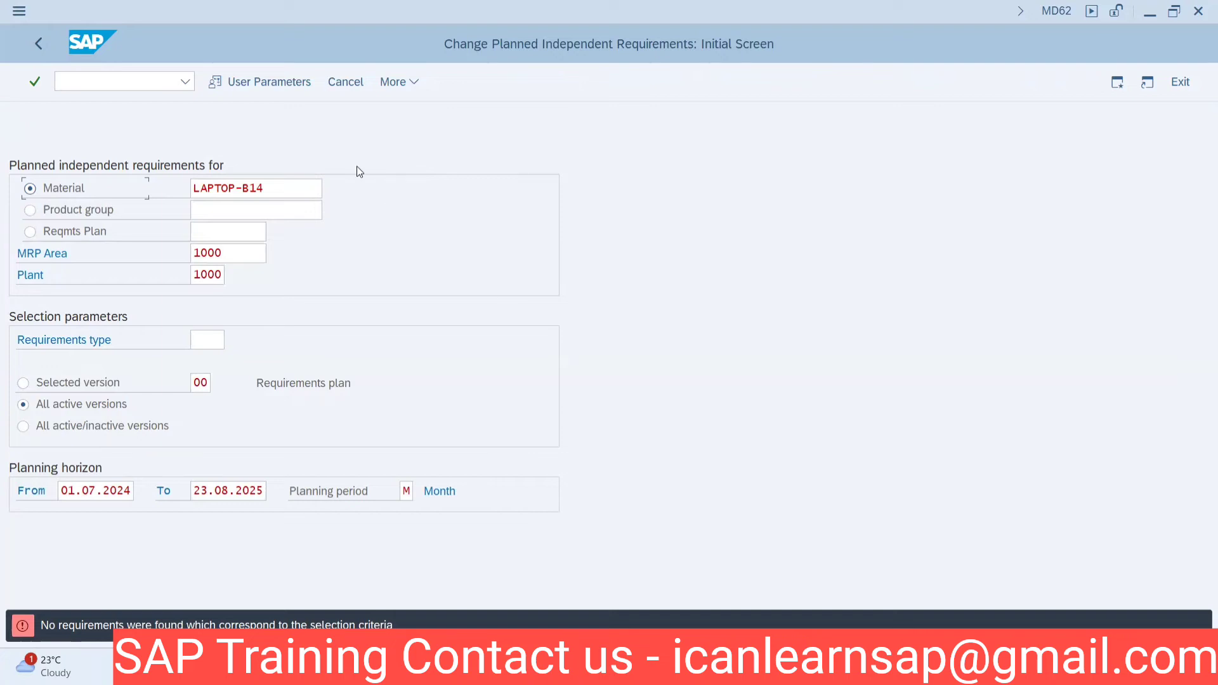
{"action": "left_click", "coordinate": [71, 77]}
{"action": "type", "text": "/nmd61"}
{"action": "key", "text": "Return"}
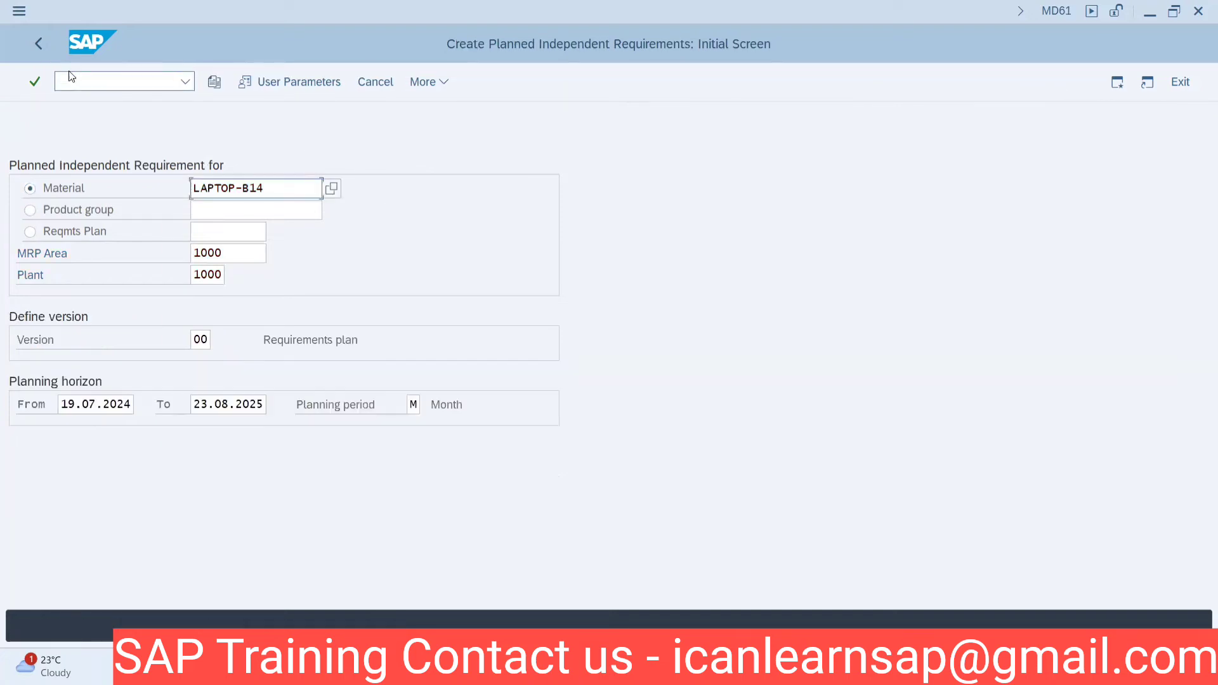
{"action": "key", "text": "Return"}
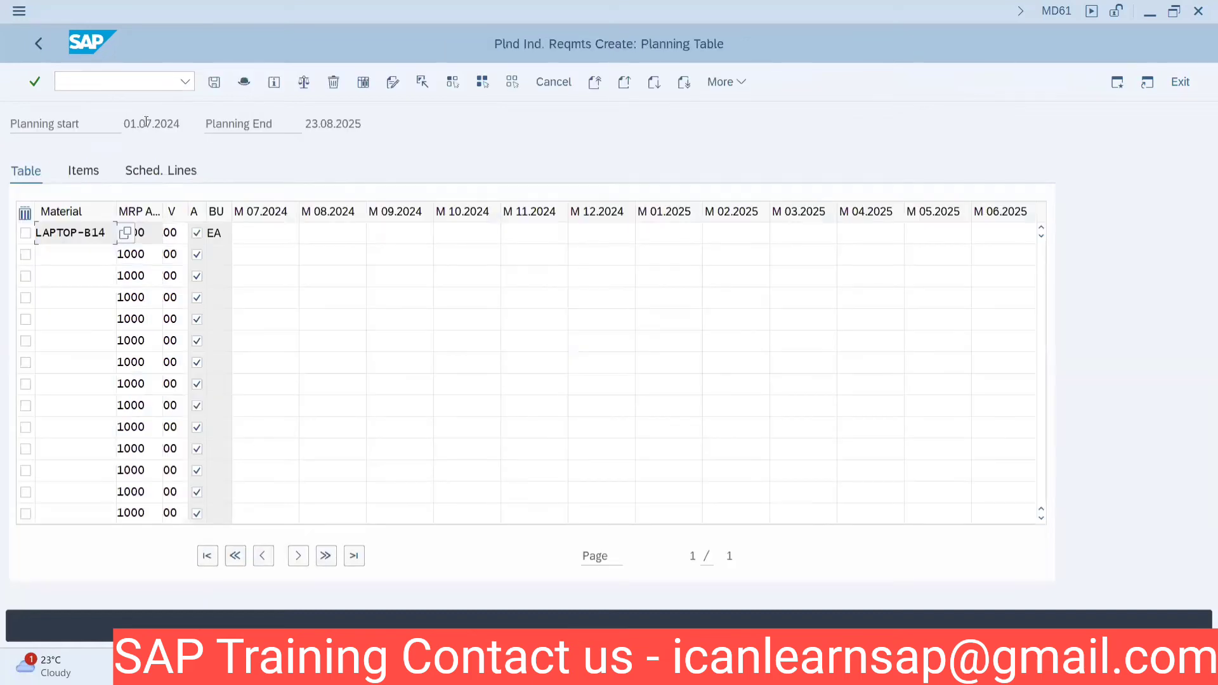
Enter 10000, 12000, 10000 and 13000 for July–October 2024 and save.
{"action": "left_click", "coordinate": [260, 231]}
{"action": "type", "text": "1000"}
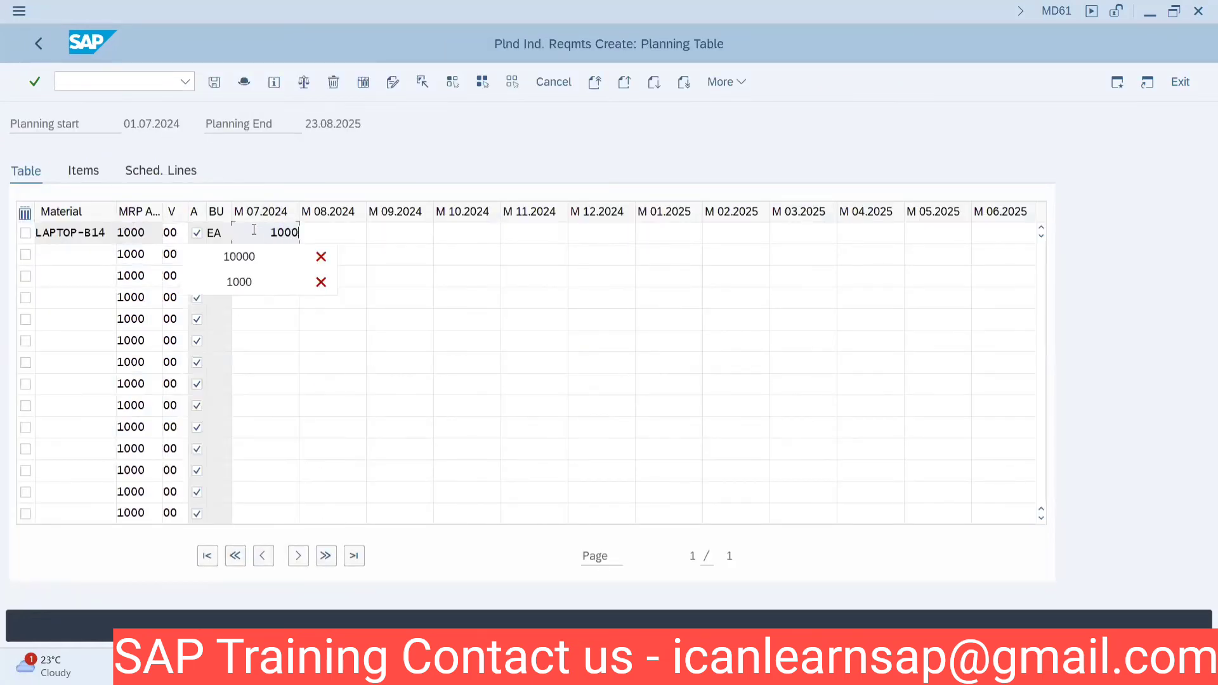
{"action": "type", "text": "0"}
{"action": "left_click", "coordinate": [349, 230]}
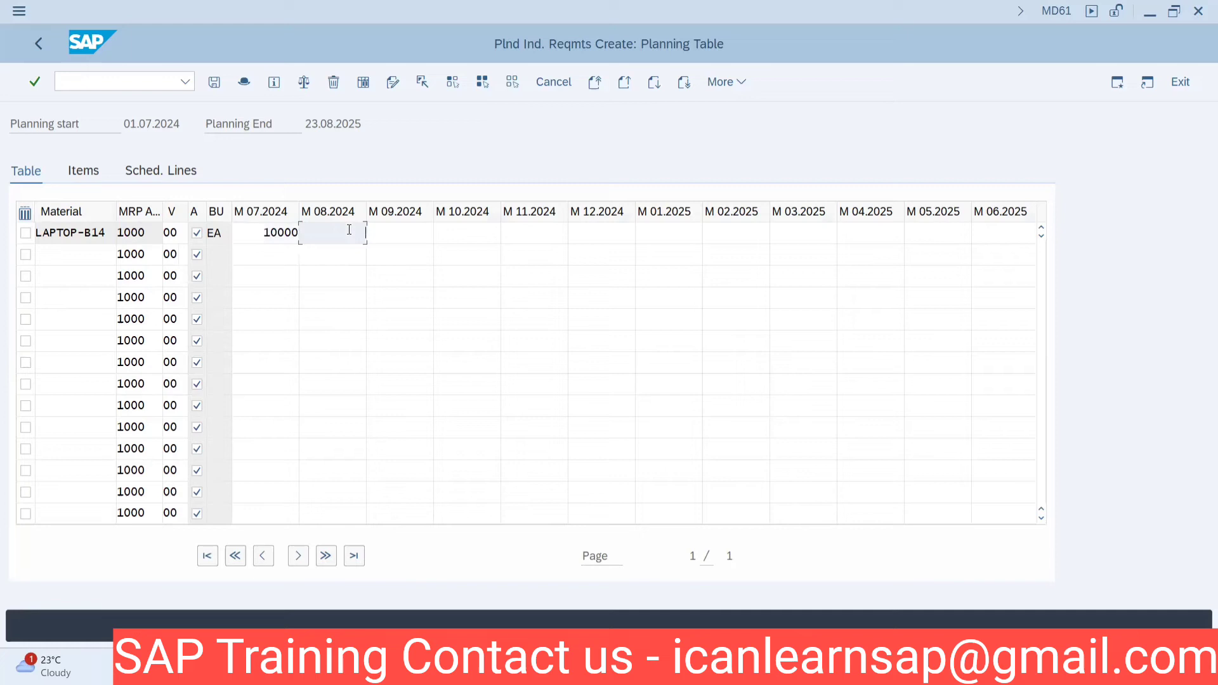
{"action": "type", "text": "12000"}
{"action": "left_click", "coordinate": [392, 230]}
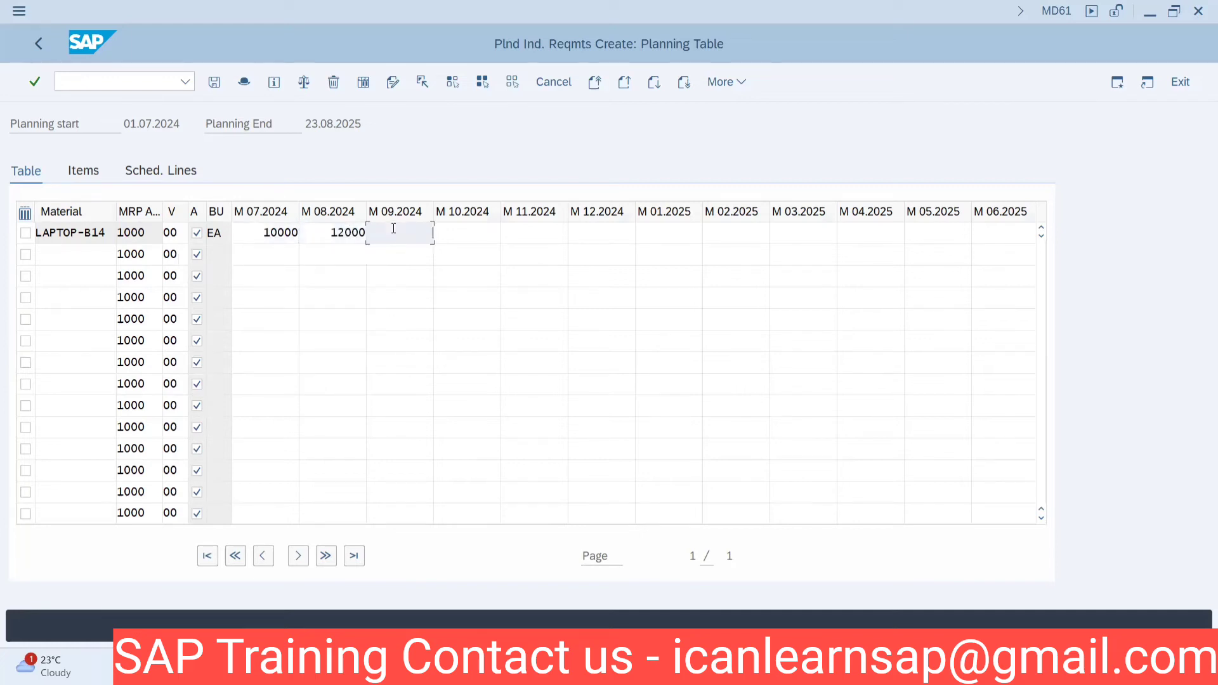
{"action": "type", "text": "10000"}
{"action": "left_click", "coordinate": [453, 232]}
{"action": "type", "text": "1"}
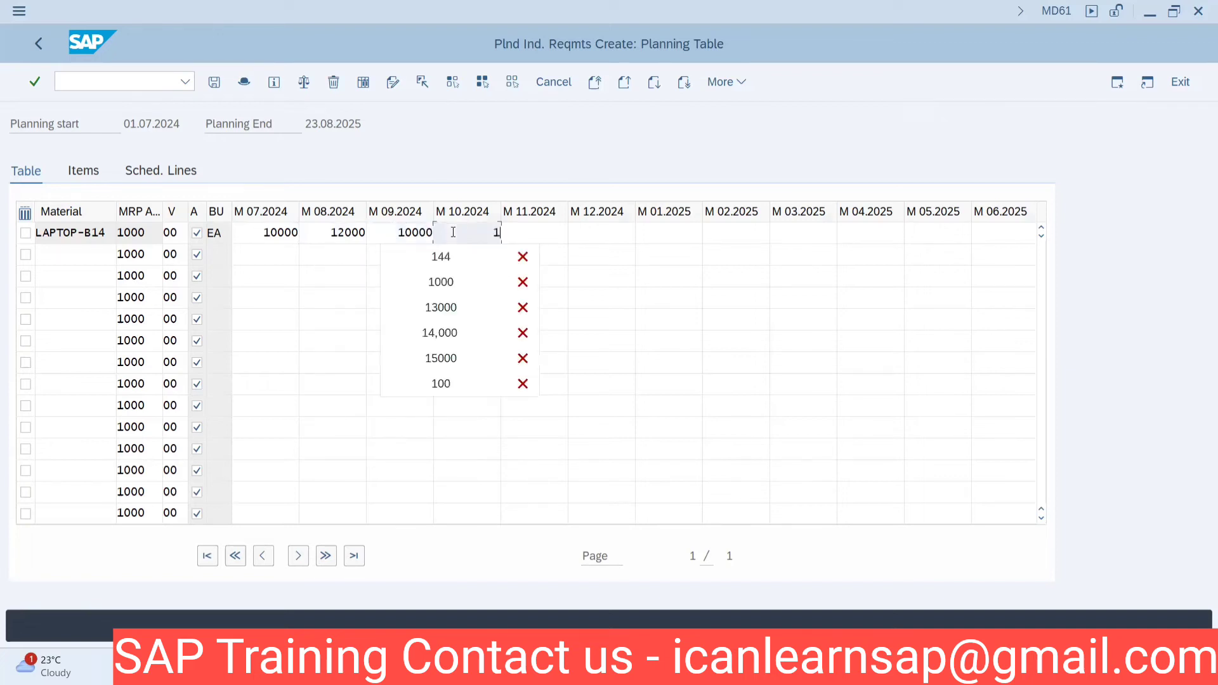
{"action": "type", "text": "3000"}
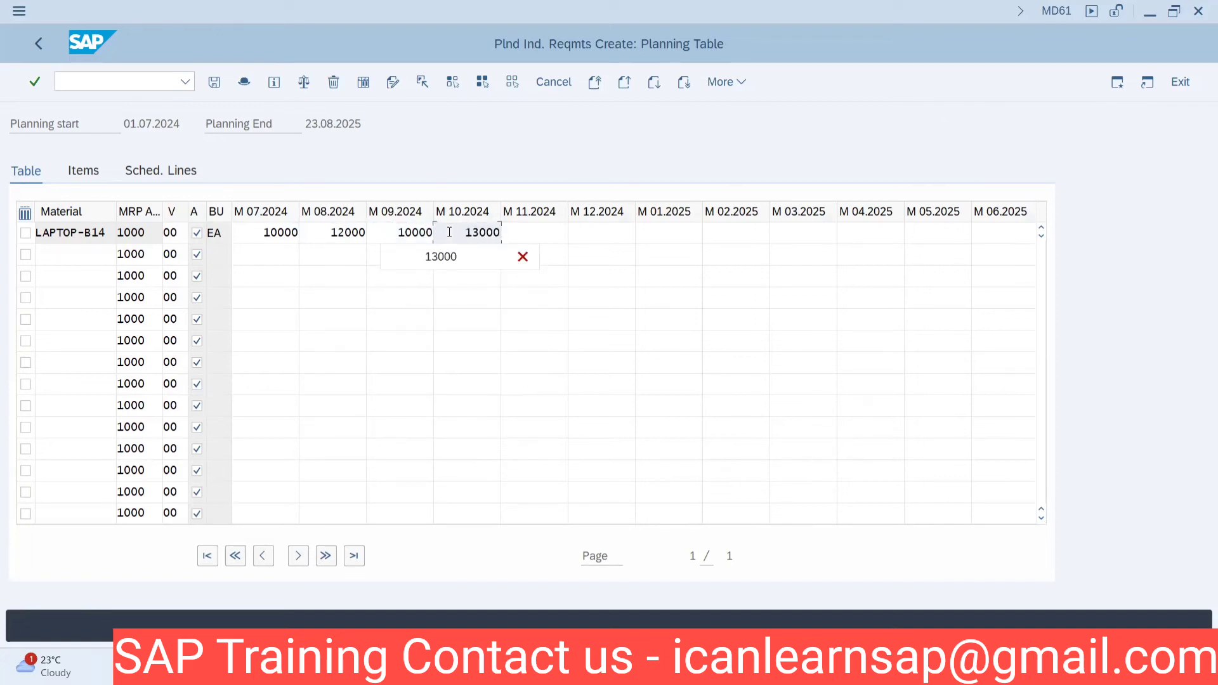
{"action": "left_click", "coordinate": [214, 81]}
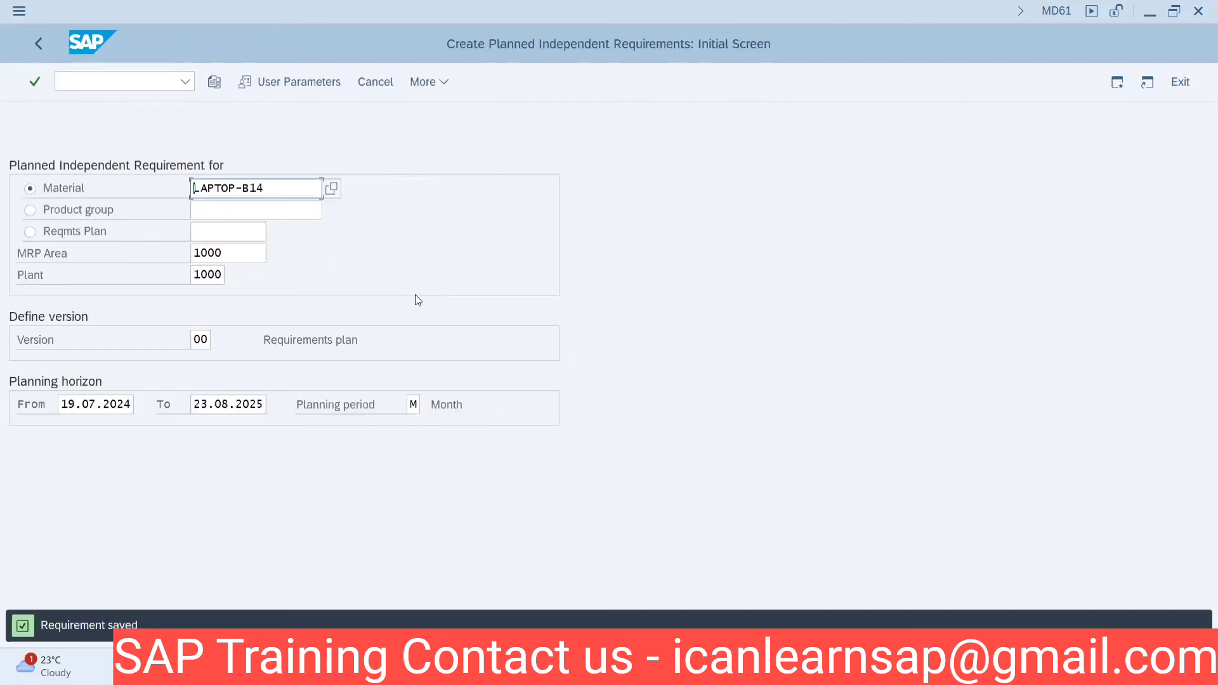
Refresh LAPTOP-B14's stock/requirements list, then rerun MRP with planning mode 3.
{"action": "key", "text": "alt+Tab"}
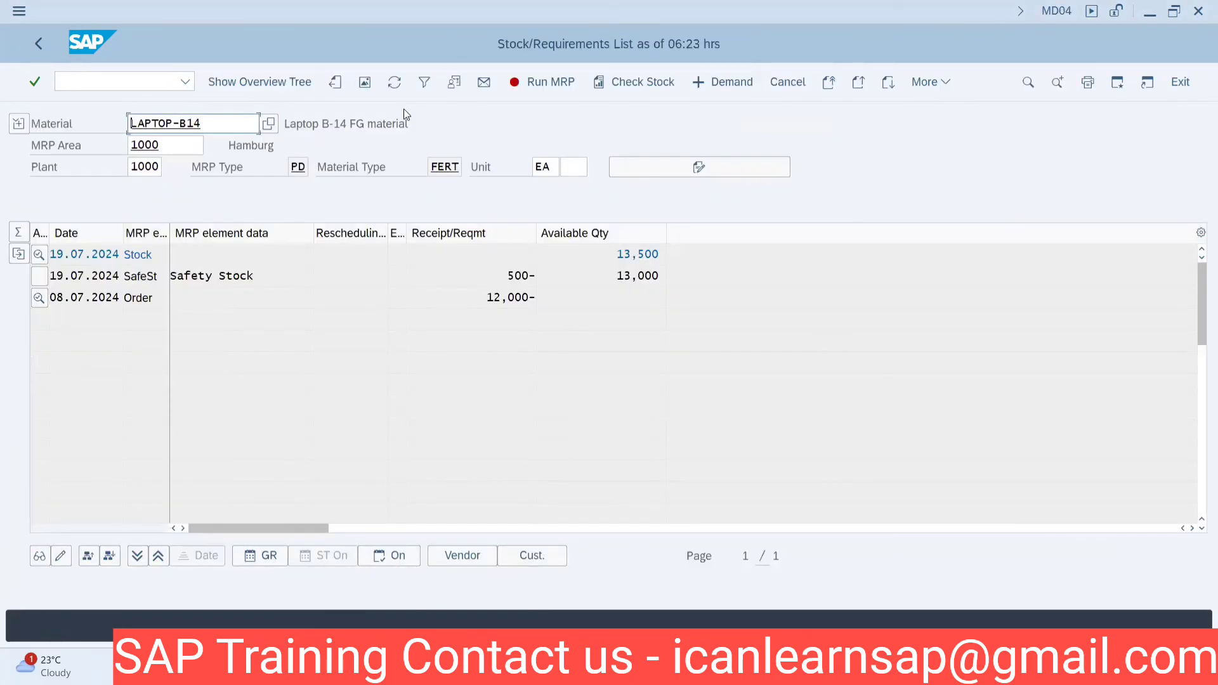
{"action": "left_click", "coordinate": [394, 82]}
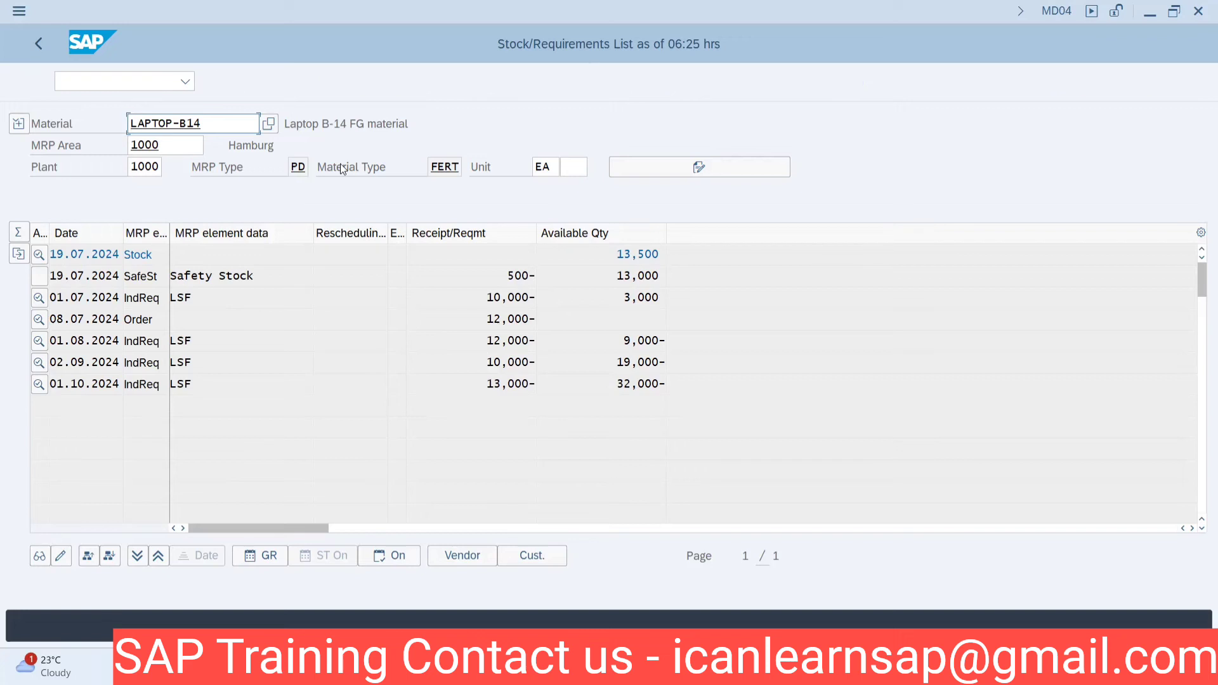
{"action": "key", "text": "alt+Tab"}
{"action": "key", "text": "alt+Tab"}
{"action": "key", "text": "alt+Tab"}
{"action": "key", "text": "alt+Tab"}
{"action": "key", "text": "alt+Tab"}
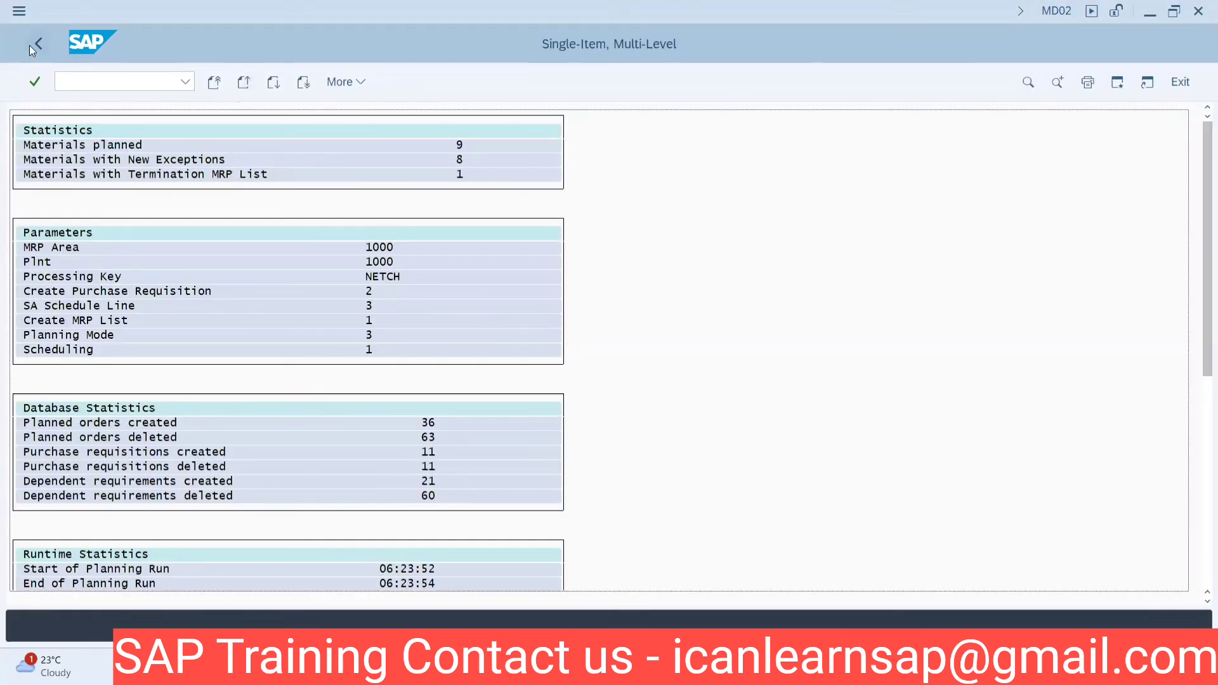
{"action": "left_click", "coordinate": [32, 43]}
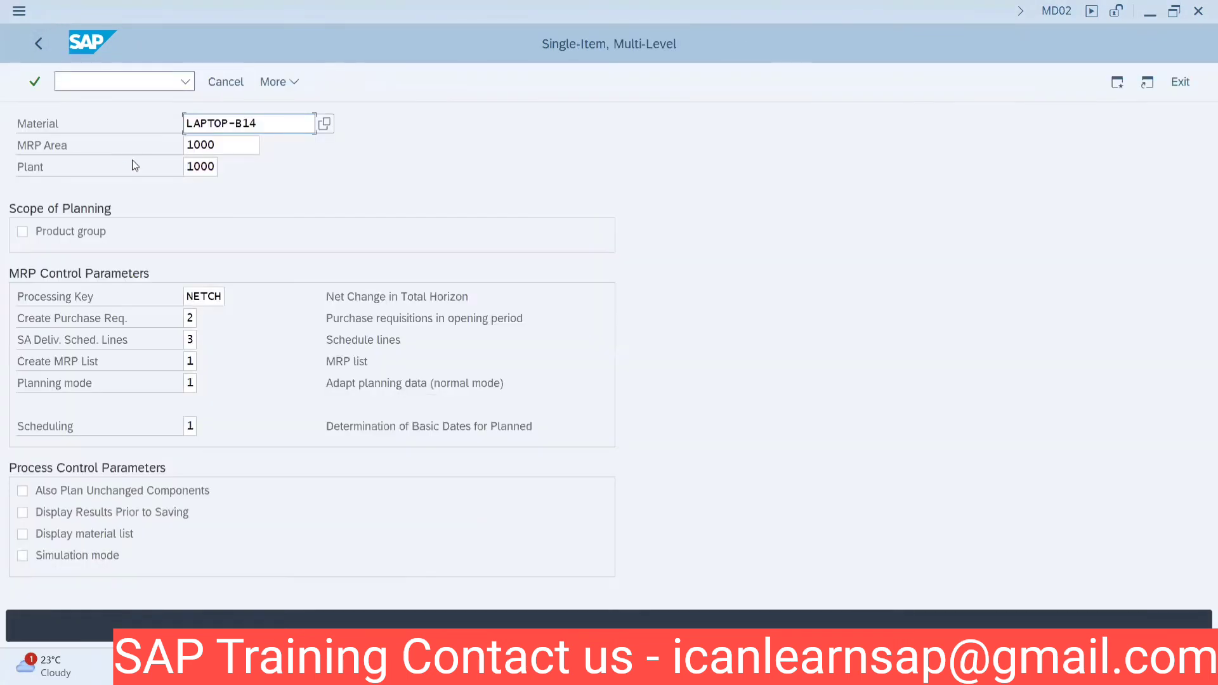
{"action": "left_click", "coordinate": [194, 385]}
{"action": "type", "text": "3"}
{"action": "key", "text": "Return"}
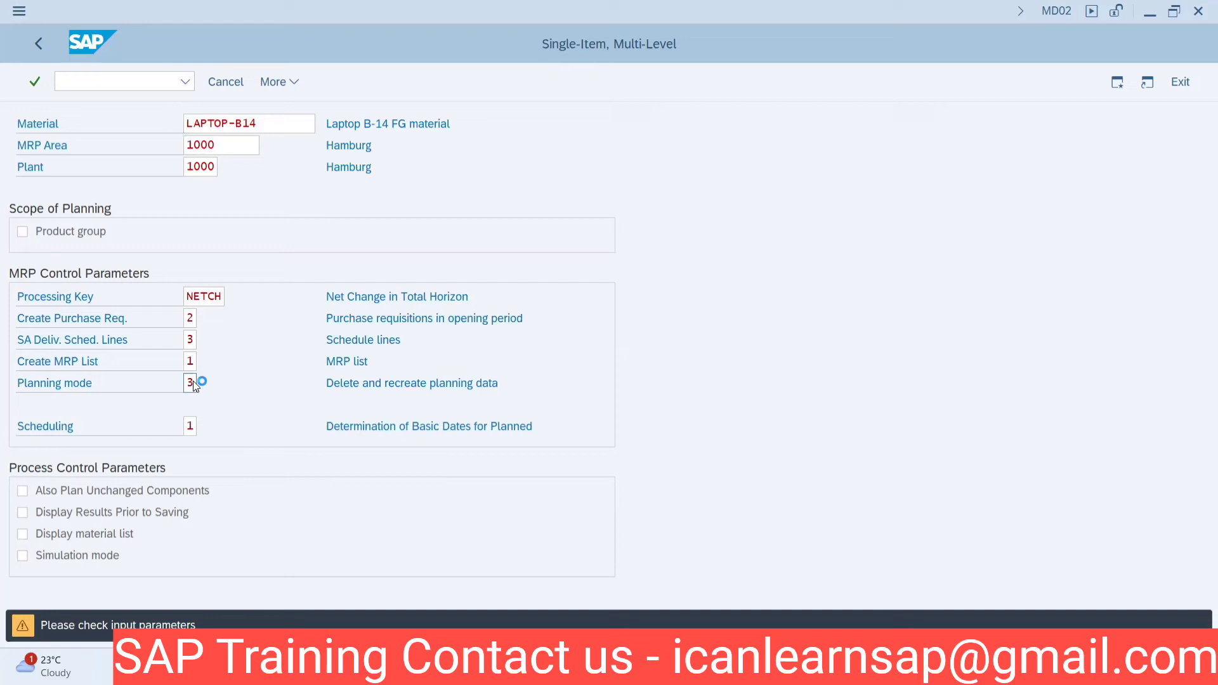
{"action": "key", "text": "alt+Tab"}
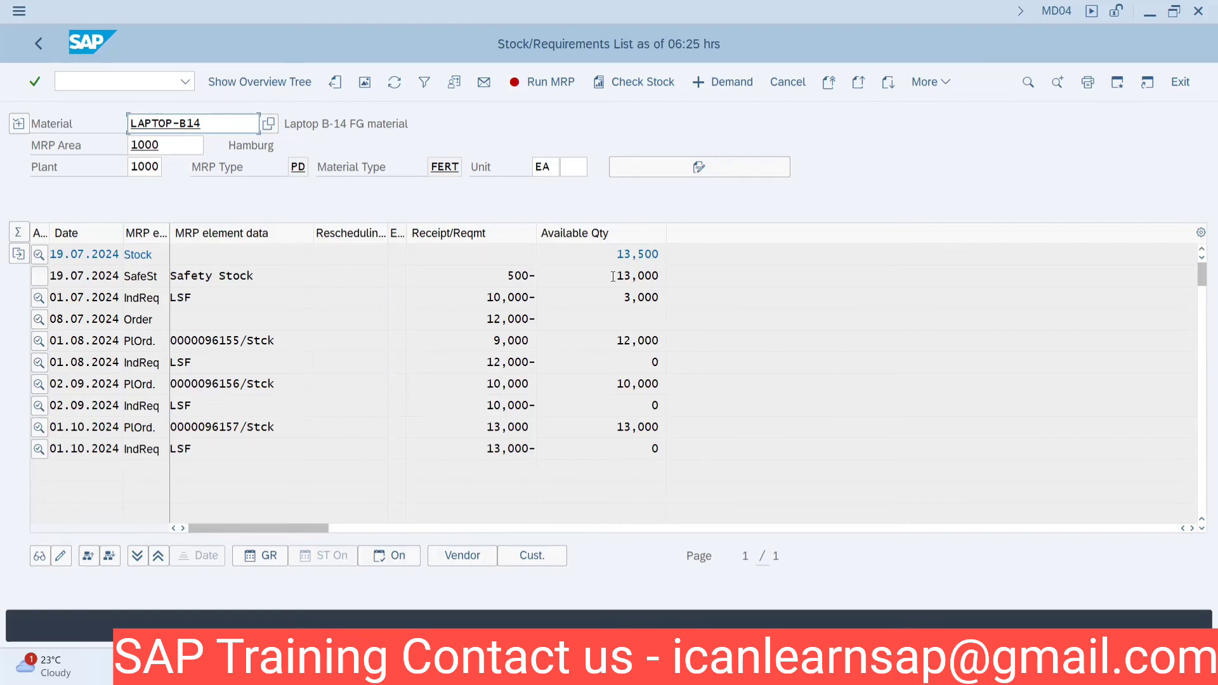
Highlight the 13,000 safety stock available quantity among the new 9,000, 10,000 and 13,000 planned orders.
{"action": "left_click_drag", "start_coordinate": [613, 276], "coordinate": [666, 276]}
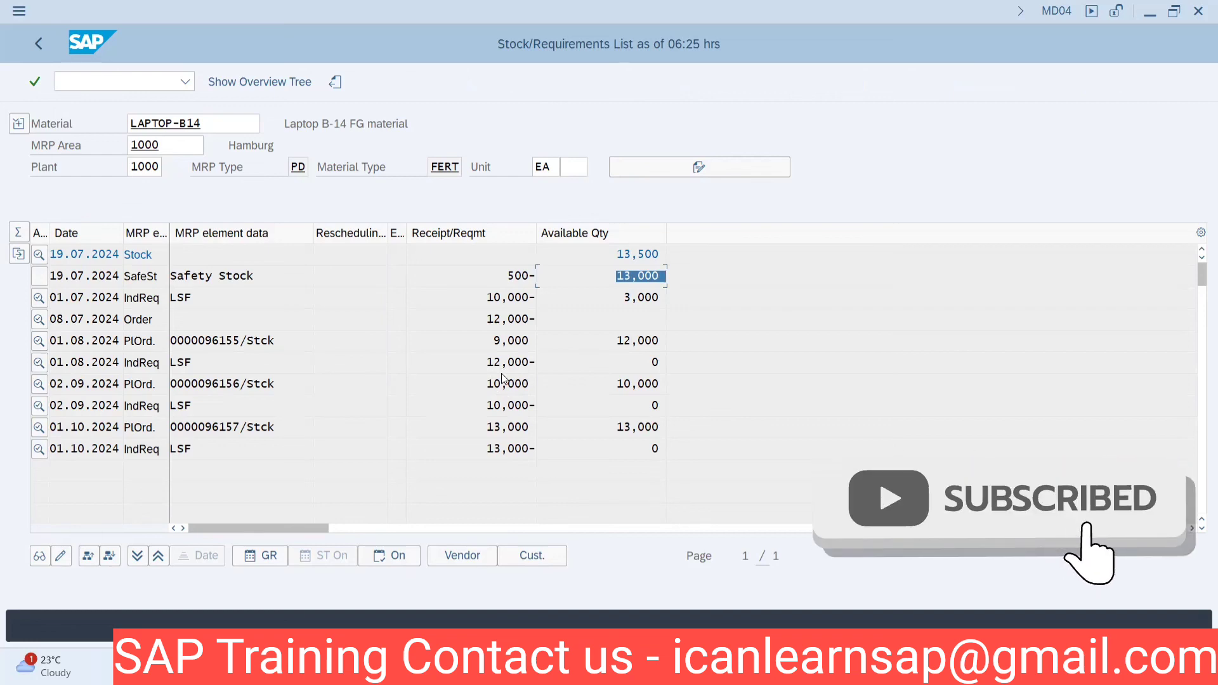
Return to slide 4 of 11, Static Lot Size Procedure, showing the EX, FX and HB examples.
{"action": "key", "text": "alt+Tab"}
{"action": "key", "text": "alt+Tab"}
{"action": "key", "text": "alt+Tab"}
{"action": "key", "text": "alt+Tab"}
{"action": "key", "text": "alt+Tab"}
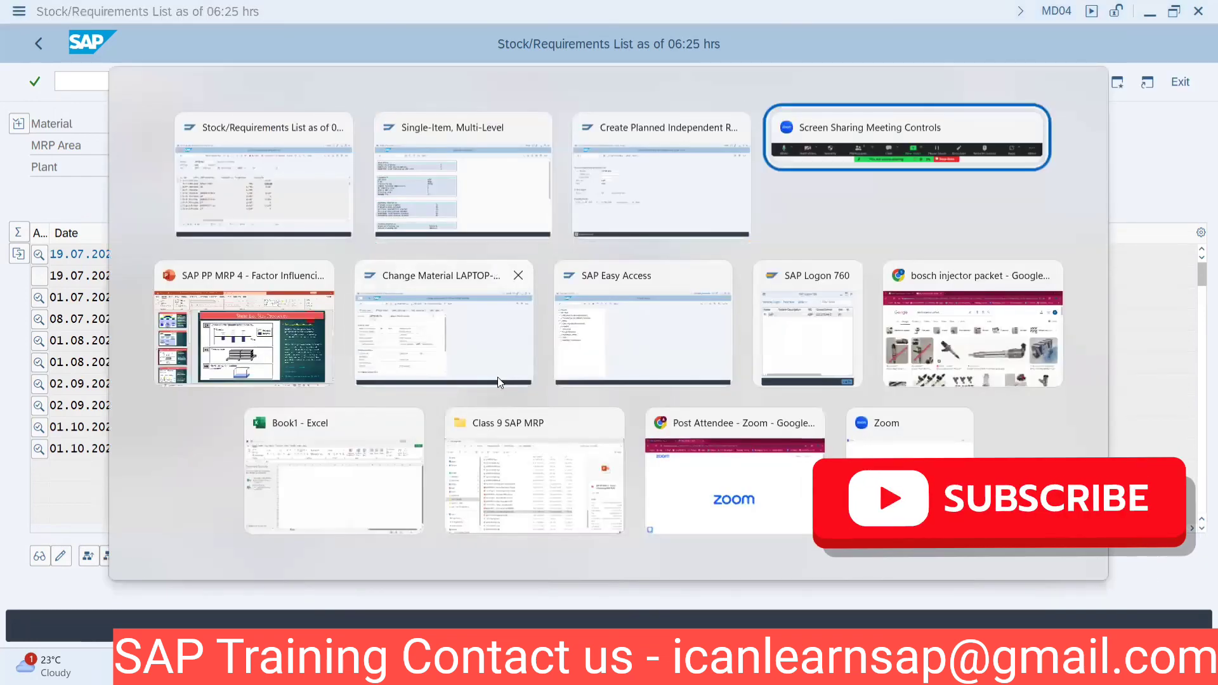
{"action": "key", "text": "alt+shift+Tab"}
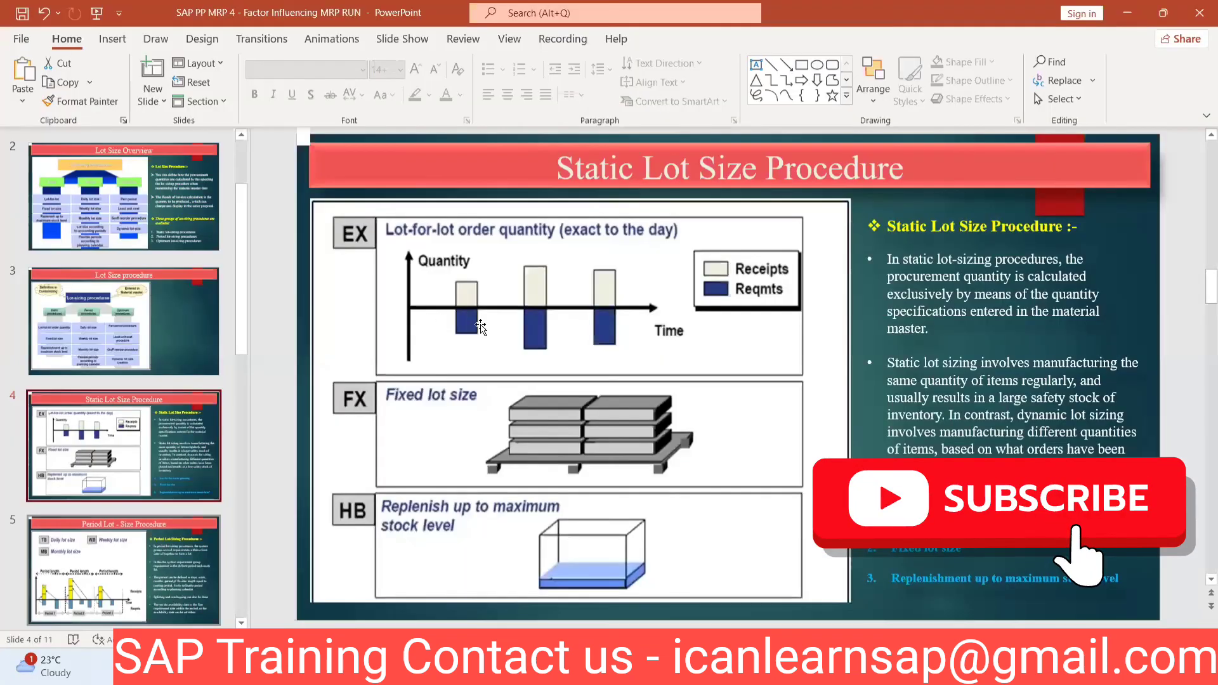